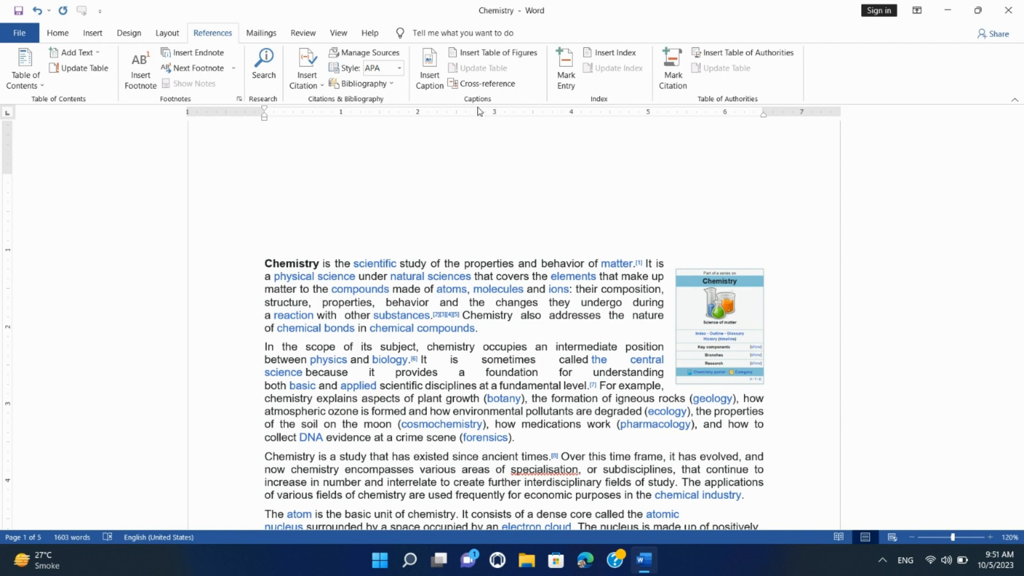
Step: Insert a caption reading "Figure 1Element" below the periodic table image, using the Figure label
scroll(410, 233, down, 1)
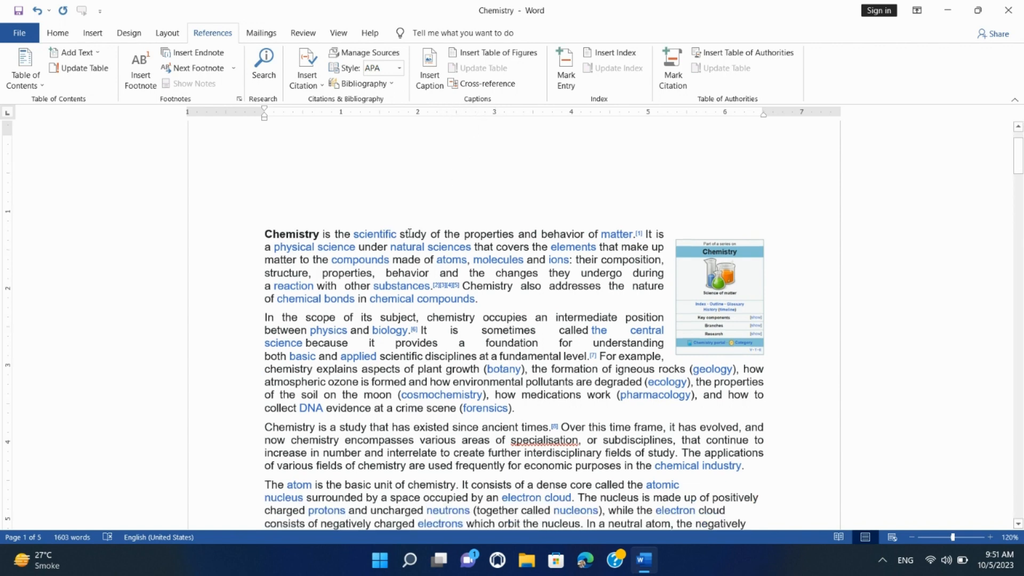
scroll(409, 233, up, 2)
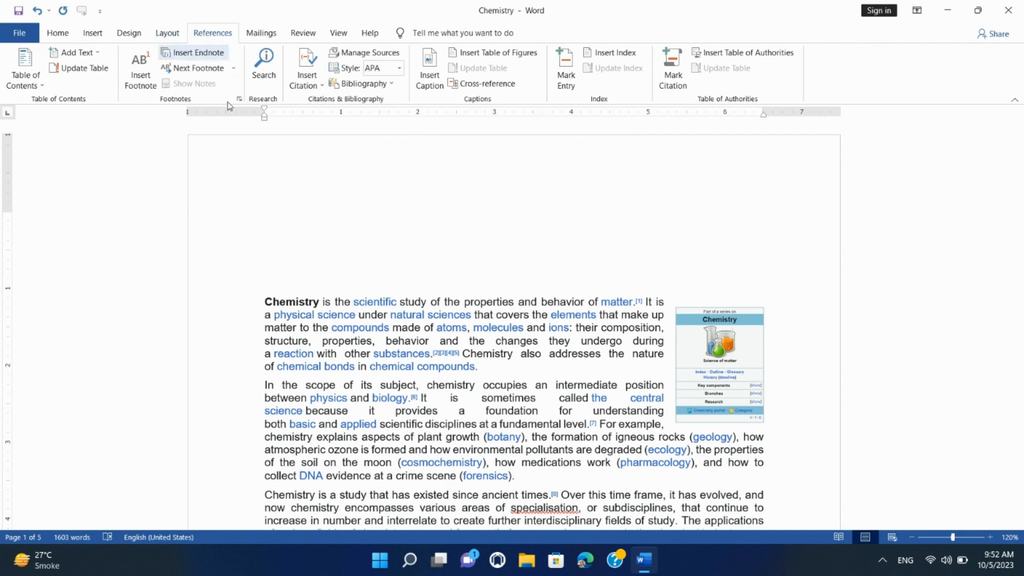
scroll(390, 355, down, 2)
scroll(391, 355, down, 10)
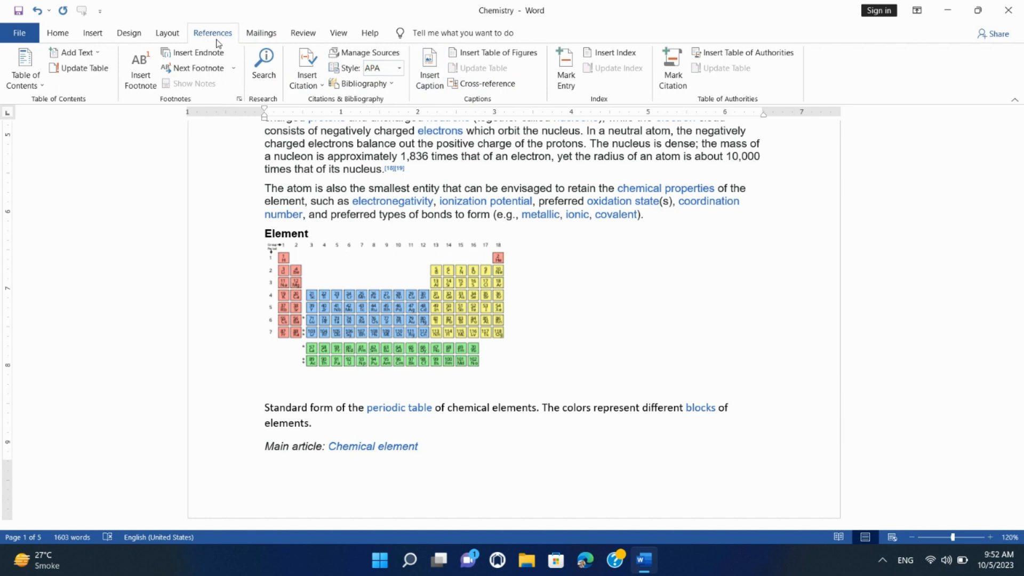
click(429, 73)
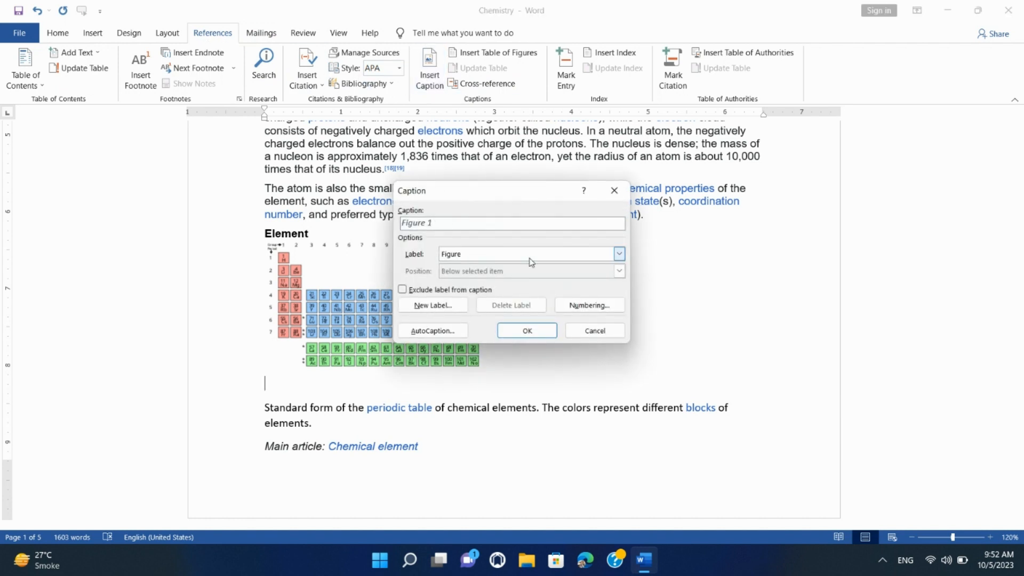
text(Element)
click(460, 256)
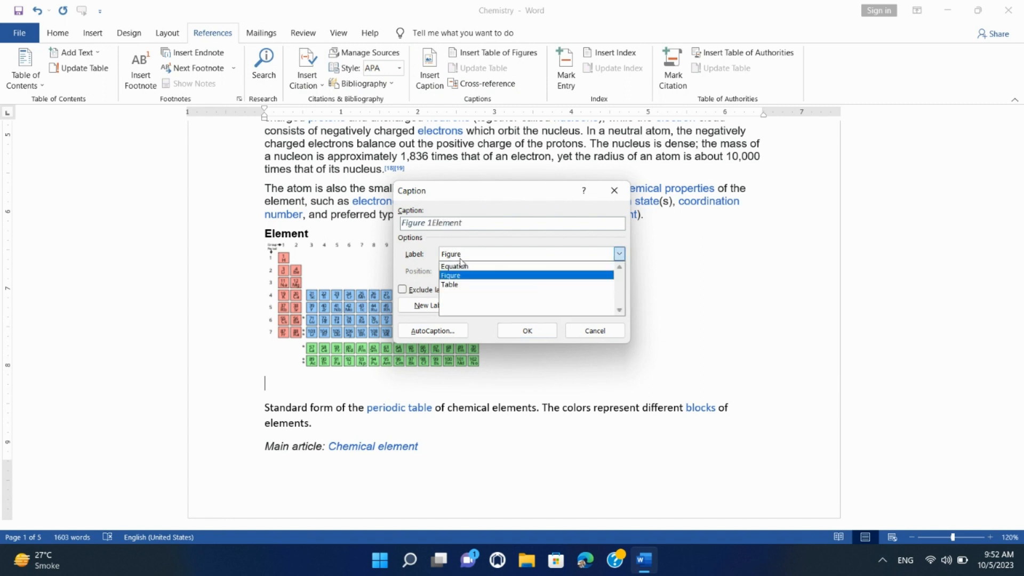
click(499, 259)
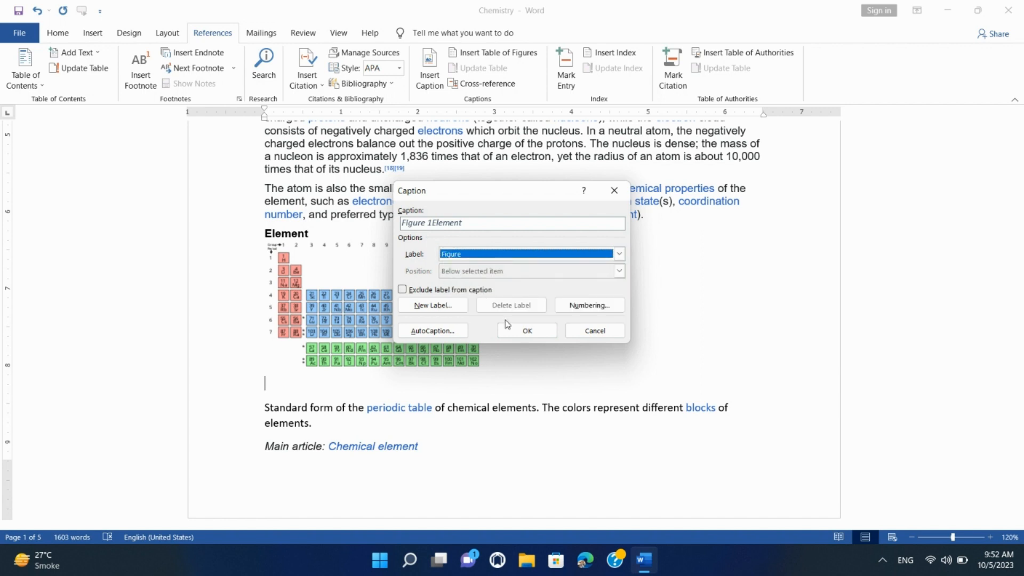
click(432, 305)
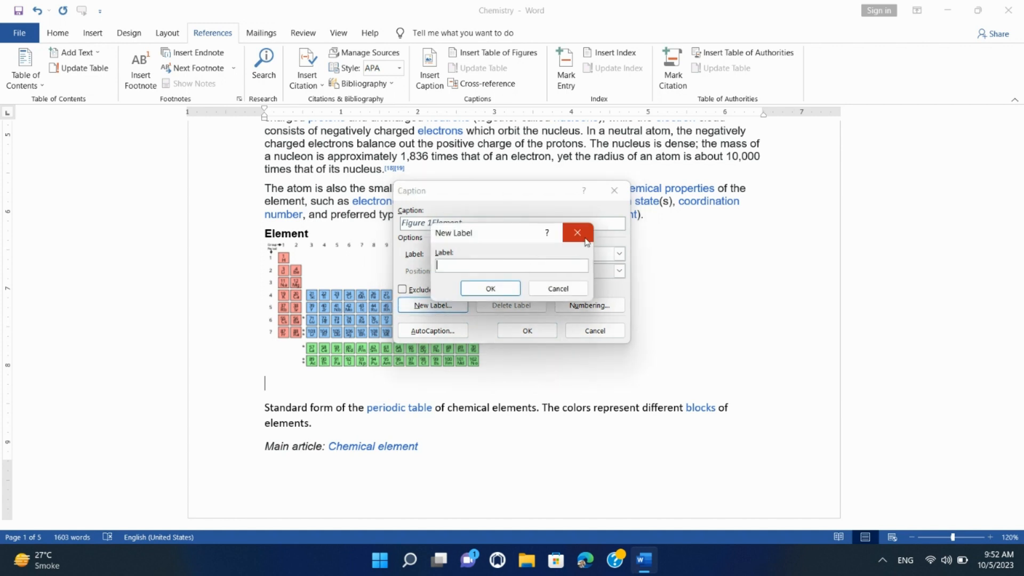
click(586, 240)
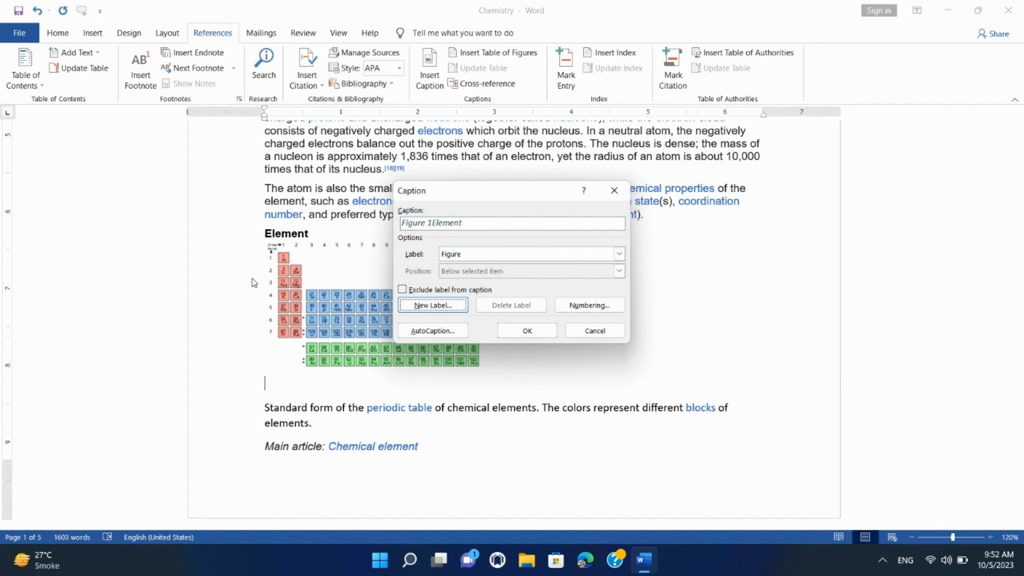
click(526, 331)
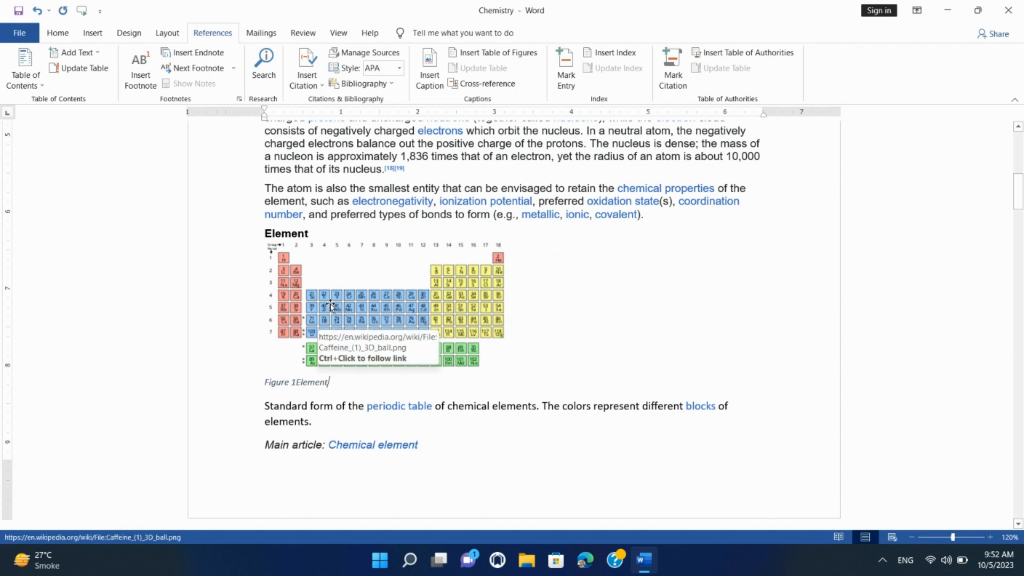
Step: Insert a table of figures above the opening paragraph, using the Figure caption label with right-aligned page numbers and a dotted tab leader
scroll(331, 309, up, 8)
scroll(335, 347, down, 9)
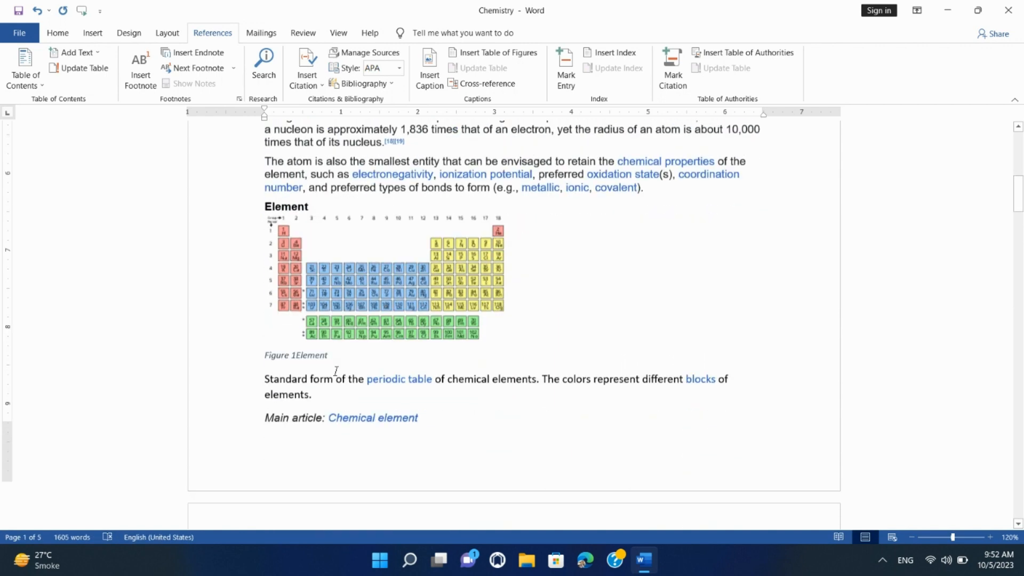
scroll(336, 370, down, 15)
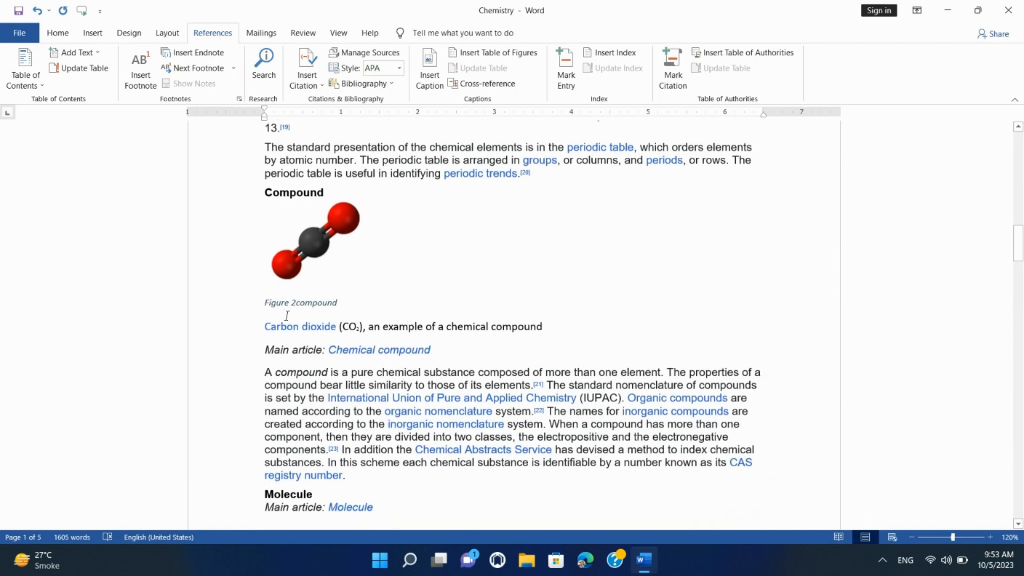
scroll(286, 316, down, 12)
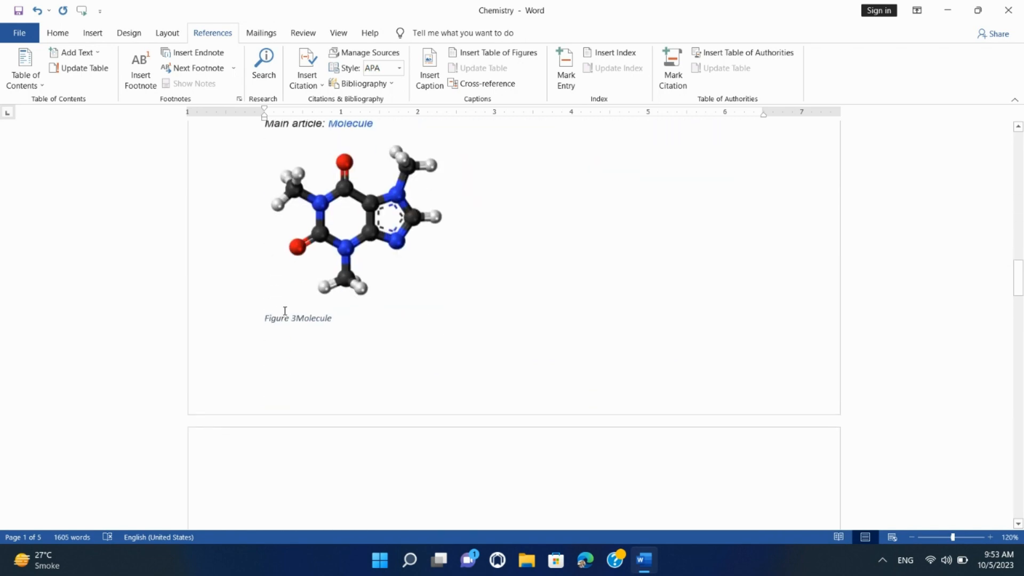
scroll(284, 311, down, 10)
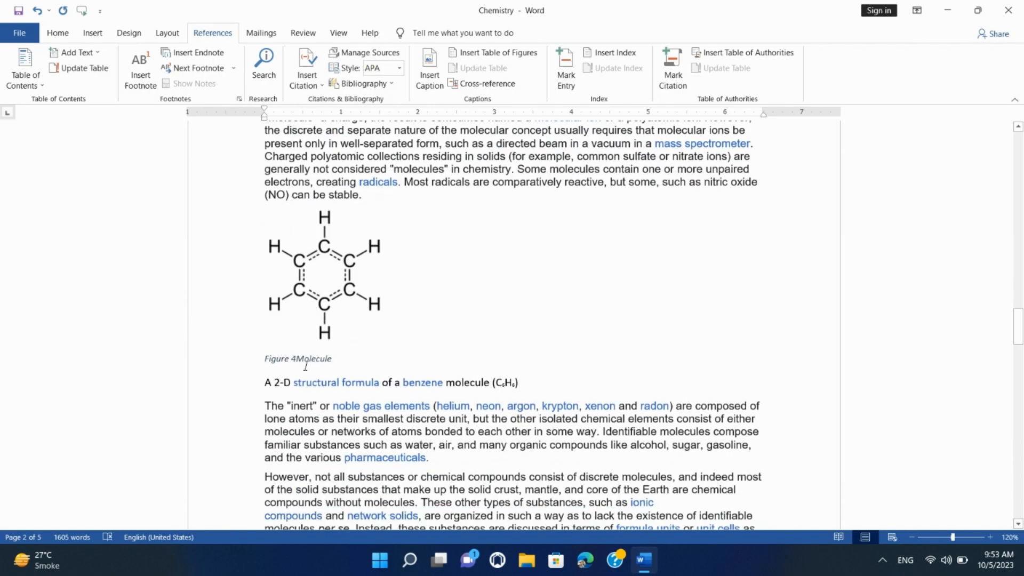
scroll(305, 366, up, 20)
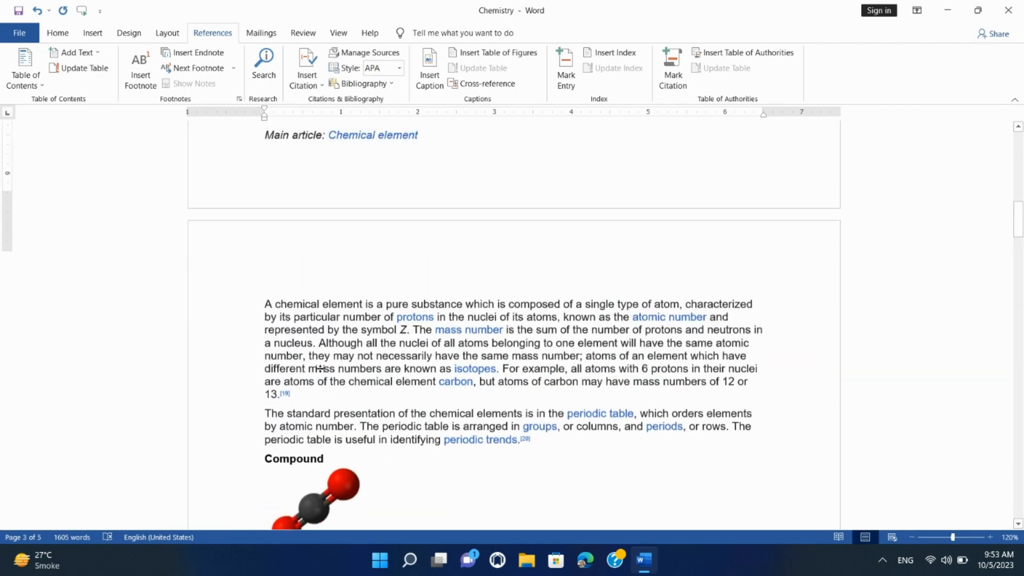
scroll(320, 366, up, 20)
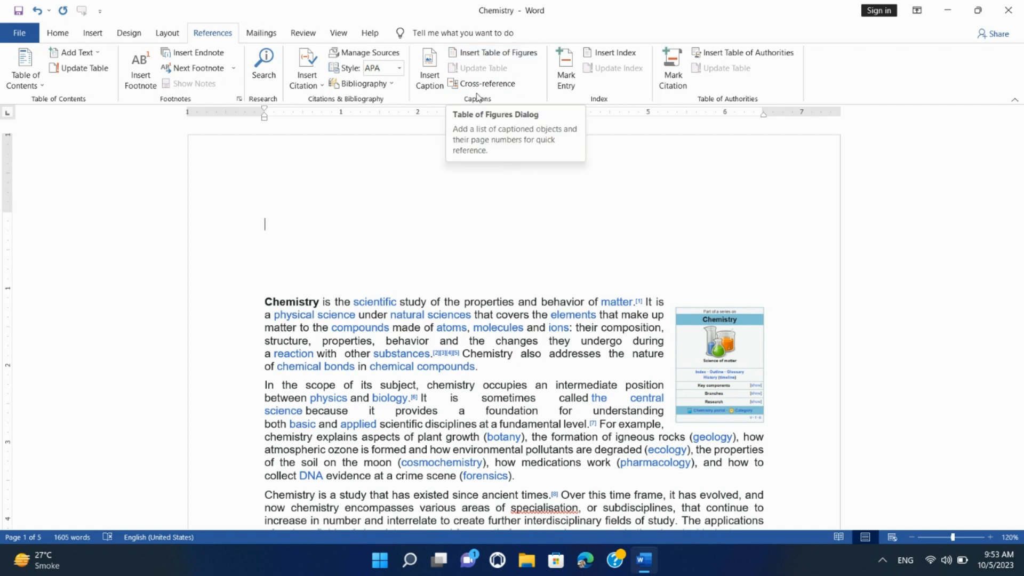
click(477, 50)
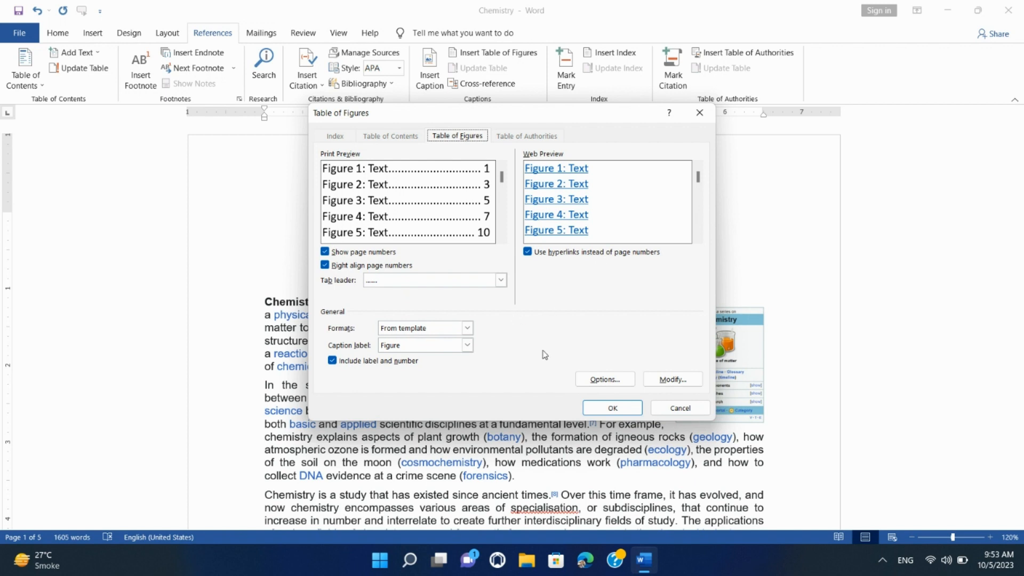
click(613, 408)
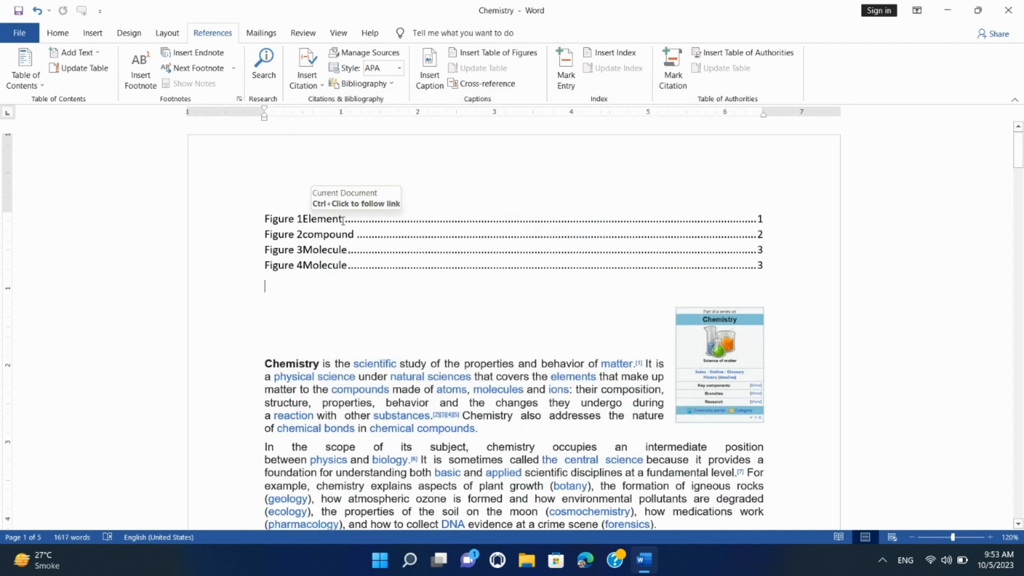
Step: Append the word "object" to the caption under the periodic table so it reads "Figure 1Element object"
scroll(327, 354, down, 12)
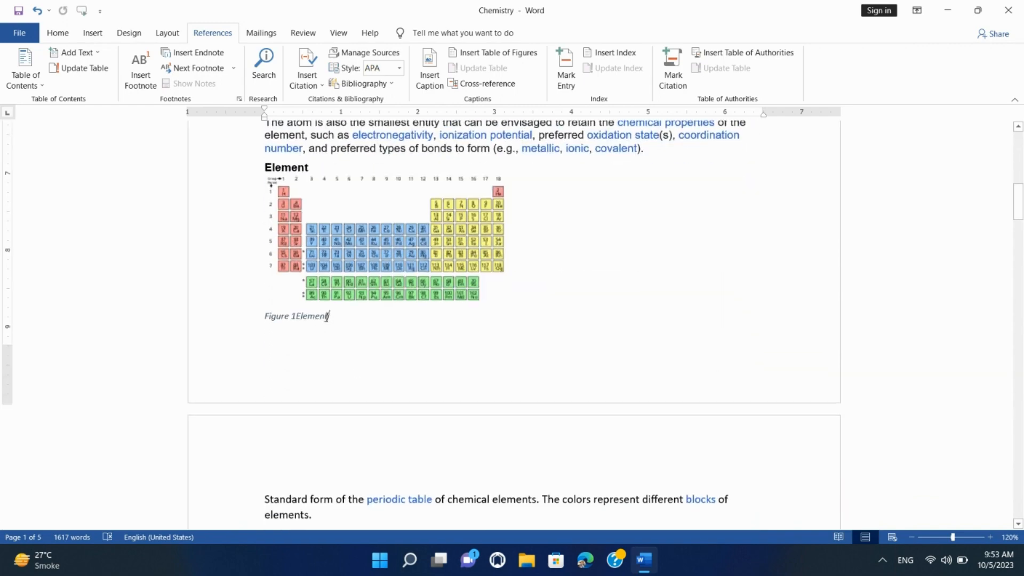
click(327, 316)
text(obj)
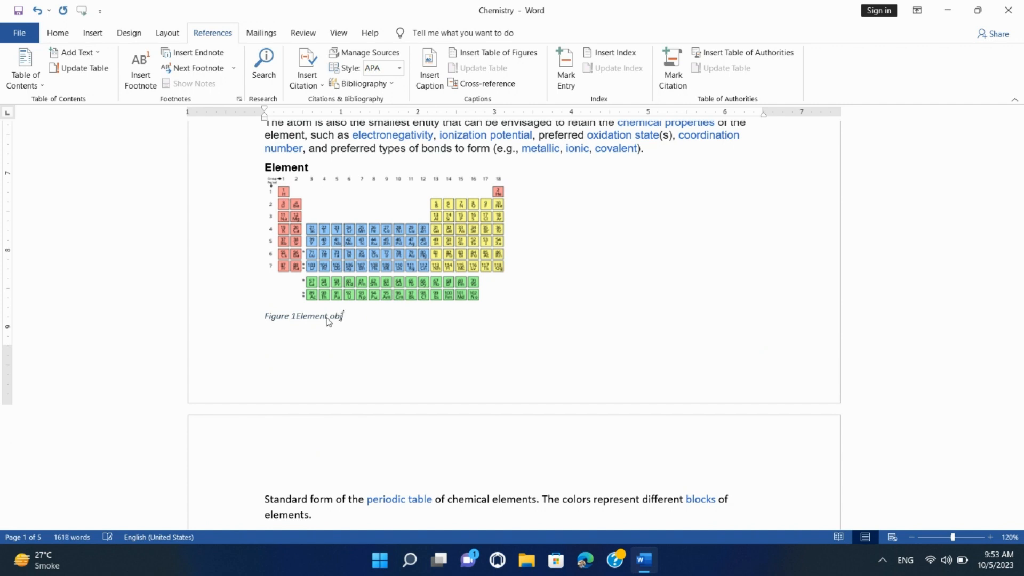
text(ect)
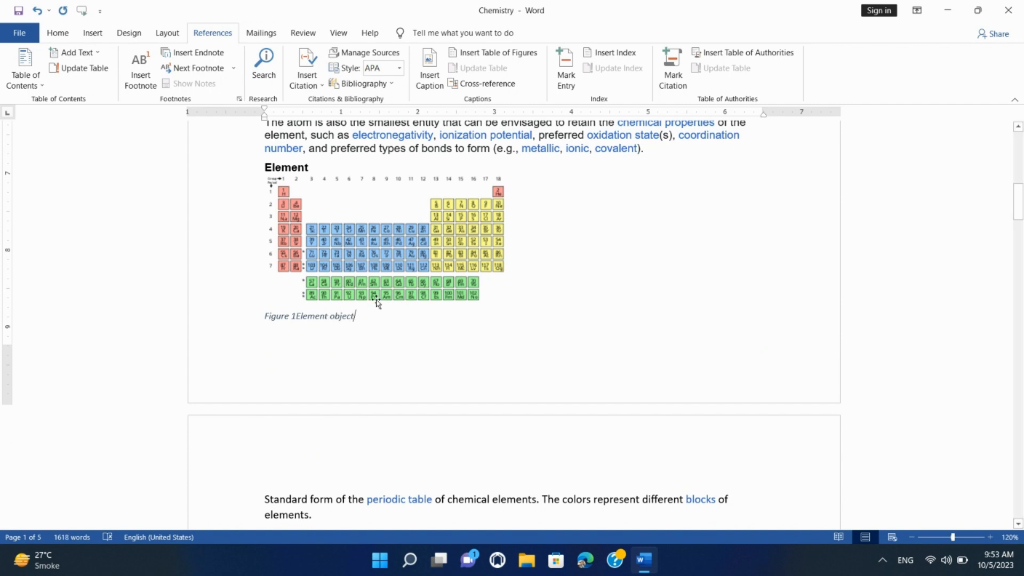
Step: Update the entire table of figures at the start of the document, not only its page numbers
scroll(521, 277, up, 3)
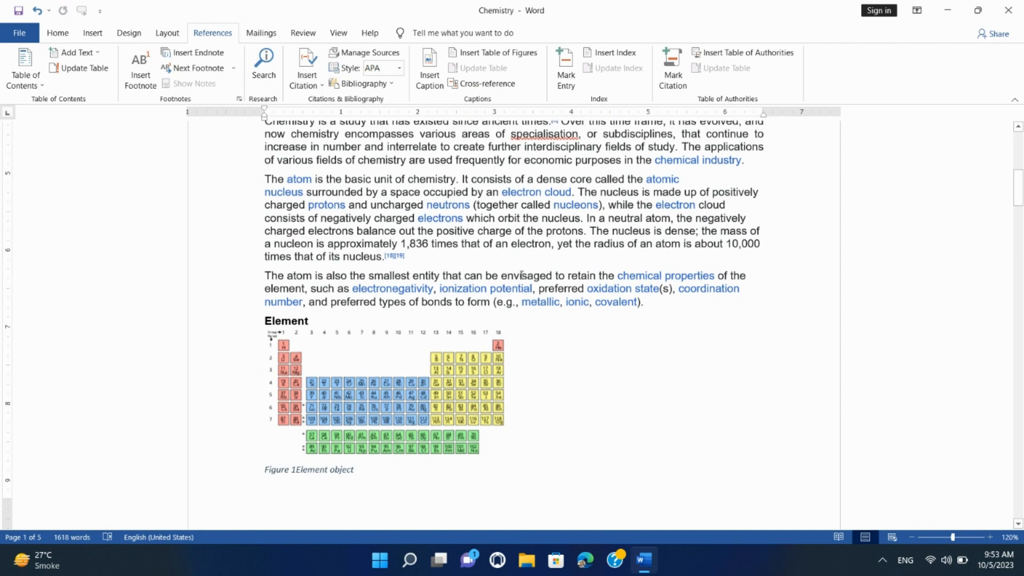
scroll(480, 179, up, 10)
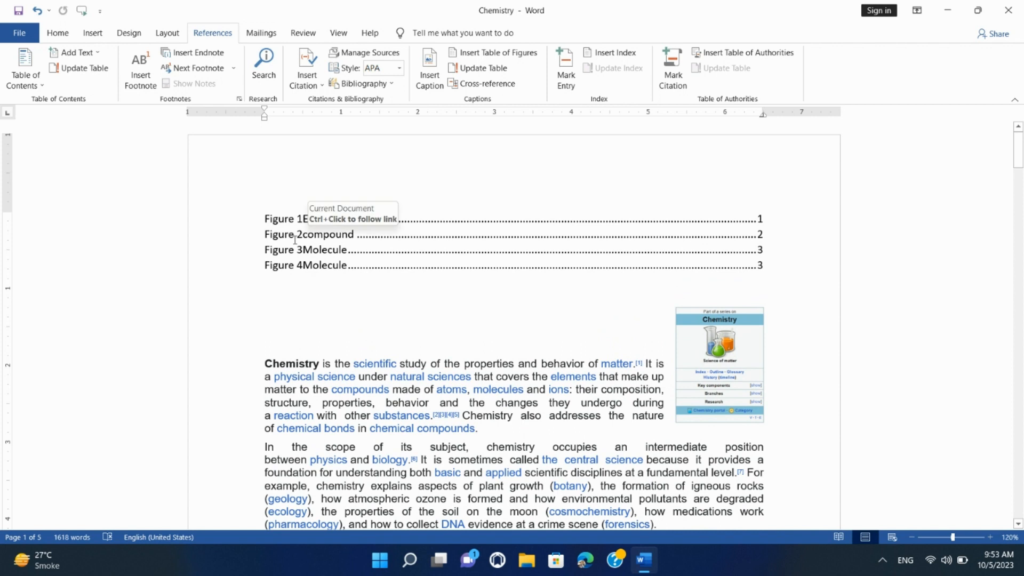
click(296, 239)
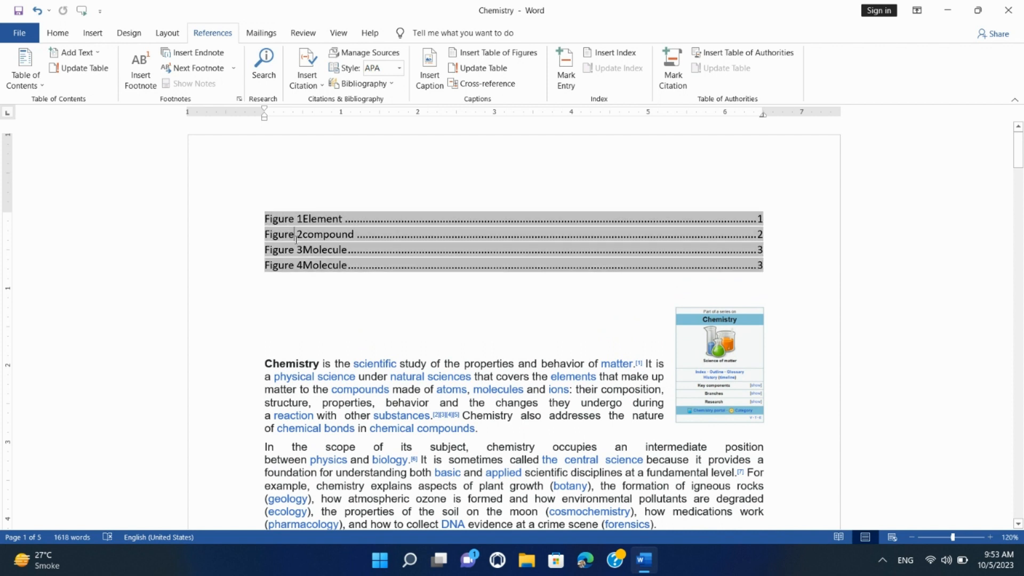
right_click(333, 220)
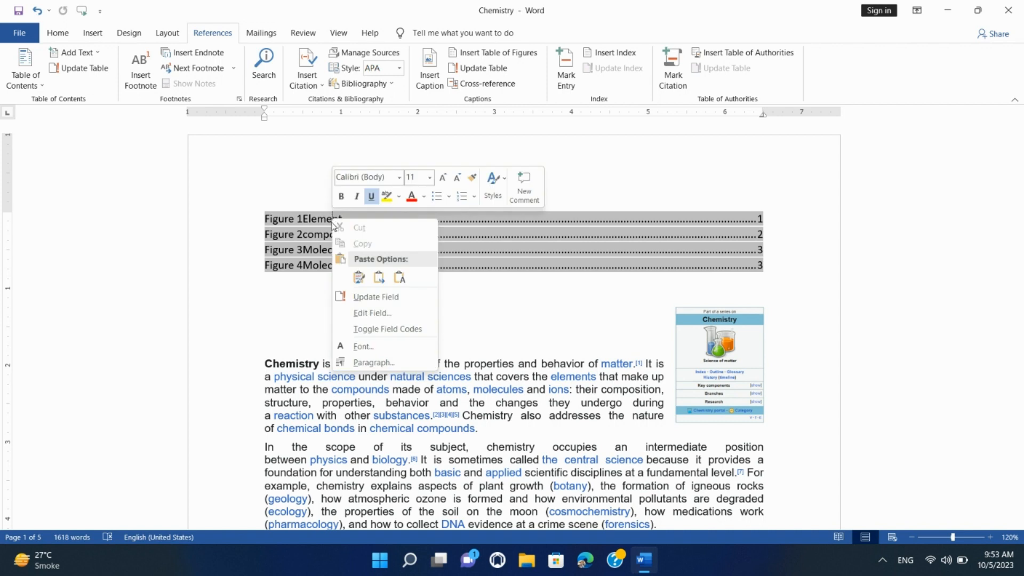
click(398, 298)
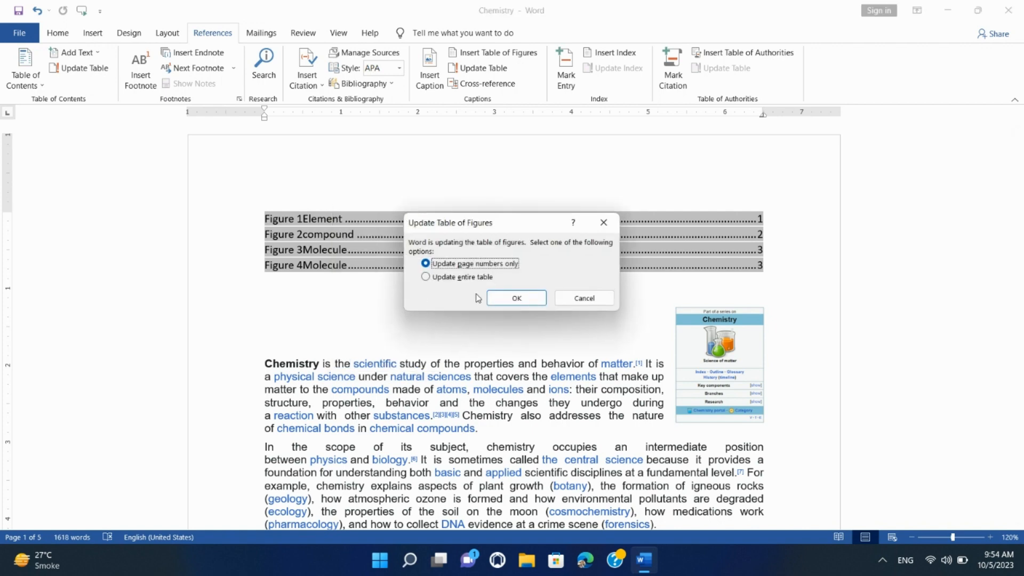
click(465, 278)
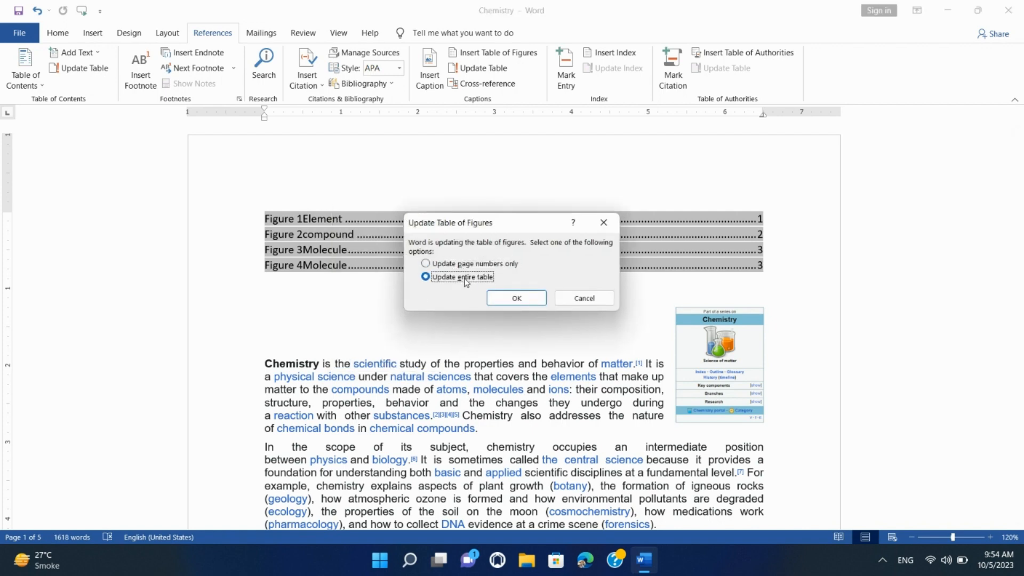
click(502, 298)
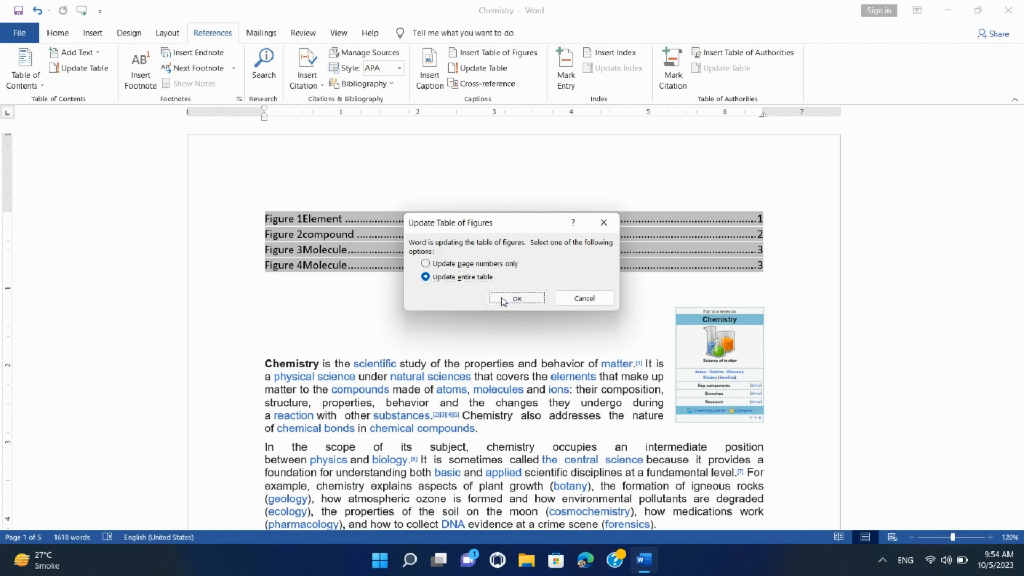
Step: Follow the Figure 1 entry's link in the table of figures to its caption under the periodic table
click(347, 218)
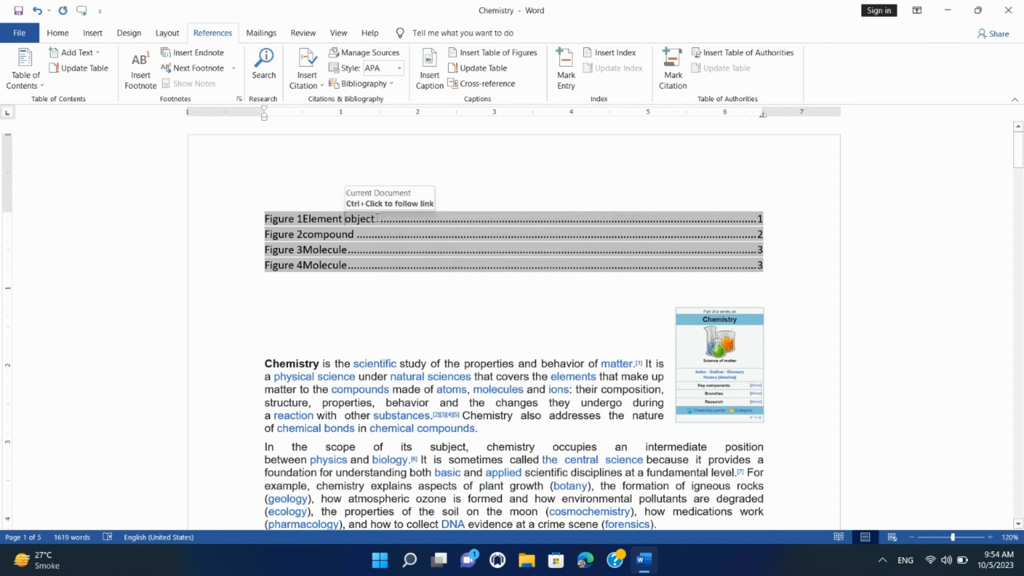
ctrl+click(322, 219)
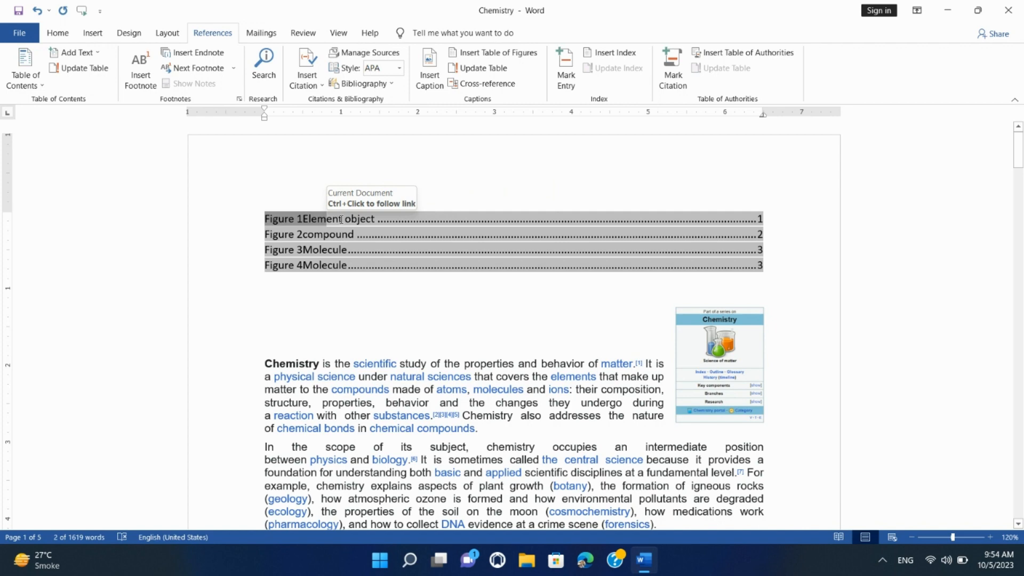
ctrl+click(342, 222)
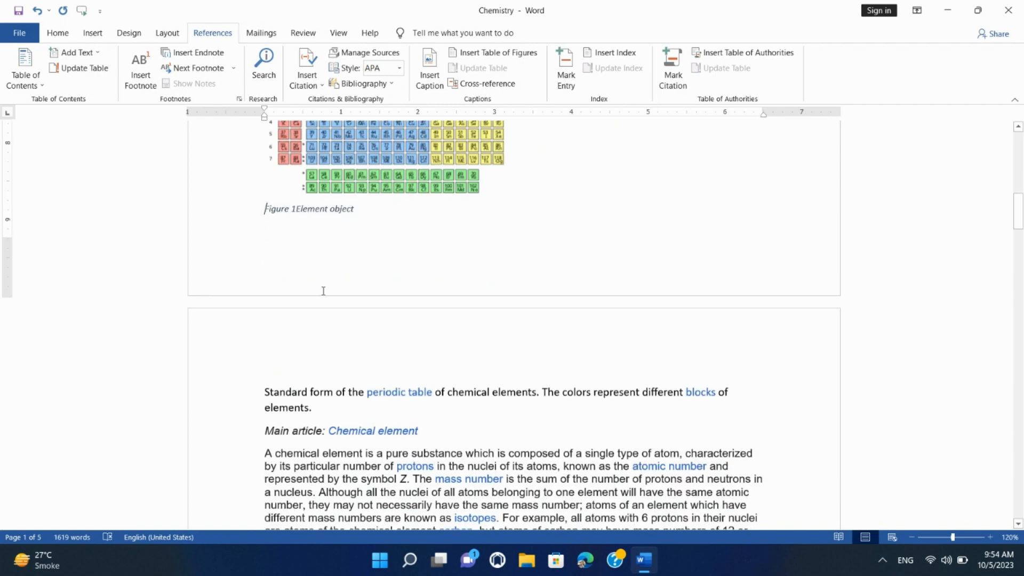
scroll(336, 258, up, 3)
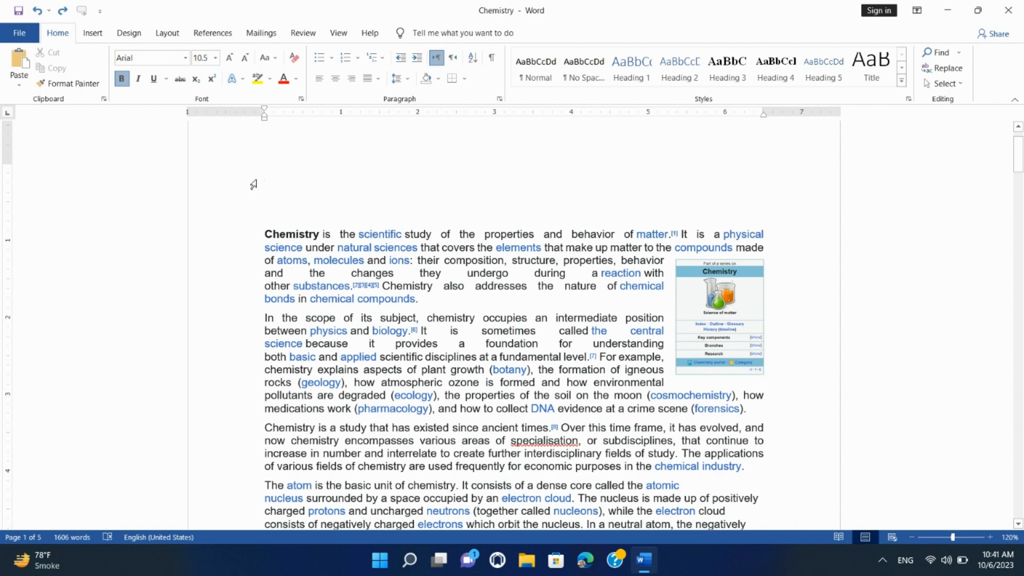
Step: Mark the word "study" in the opening paragraph as an index entry with the subentry "Education", using the current page option
scroll(341, 271, down, 8)
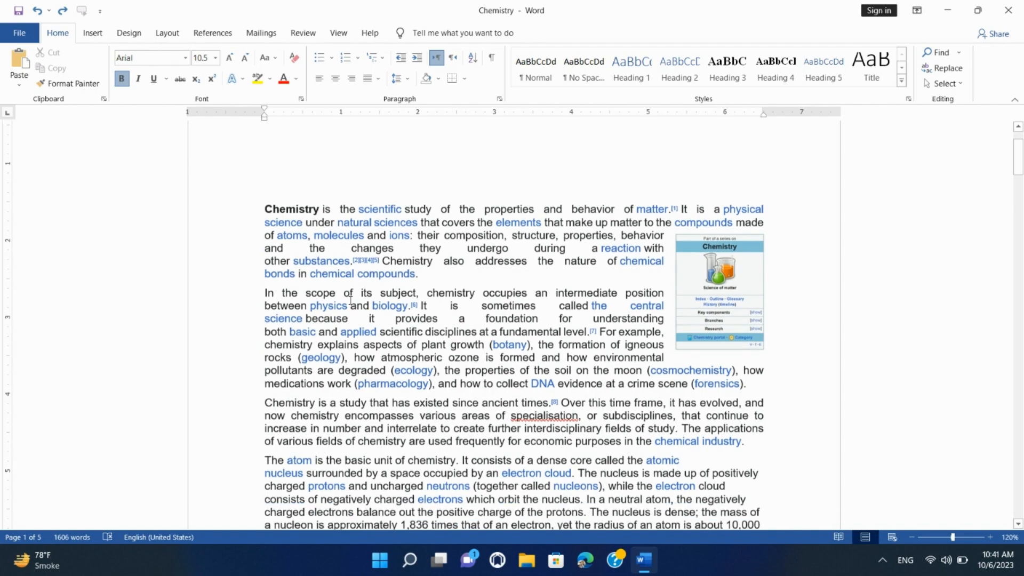
scroll(351, 305, up, 8)
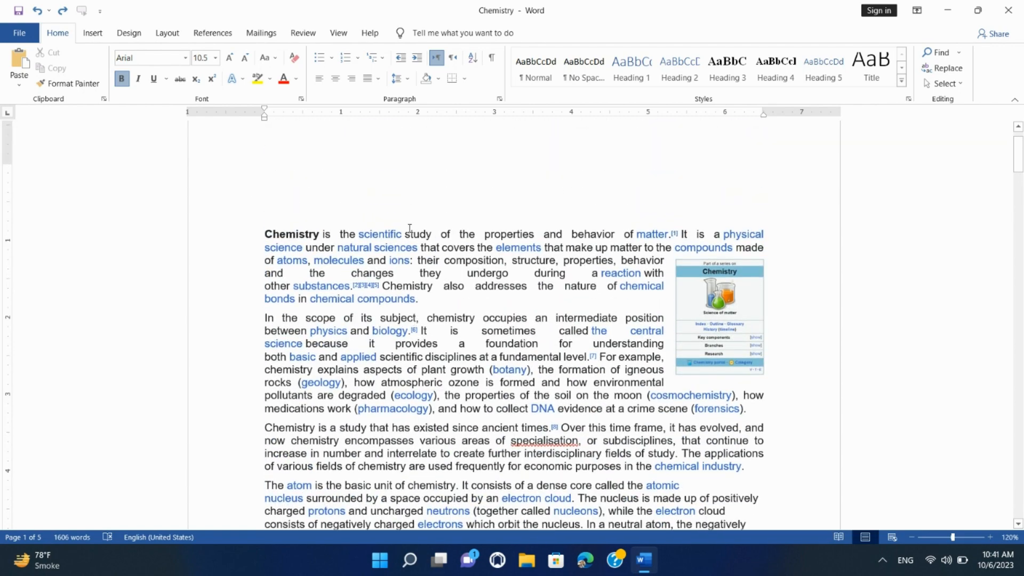
drag(405, 234, 430, 235)
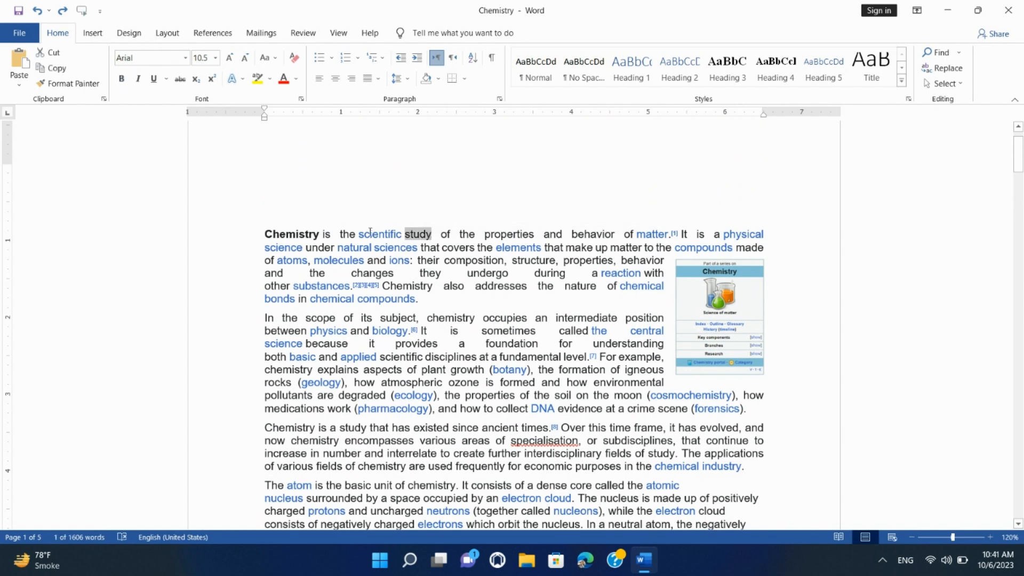
click(222, 35)
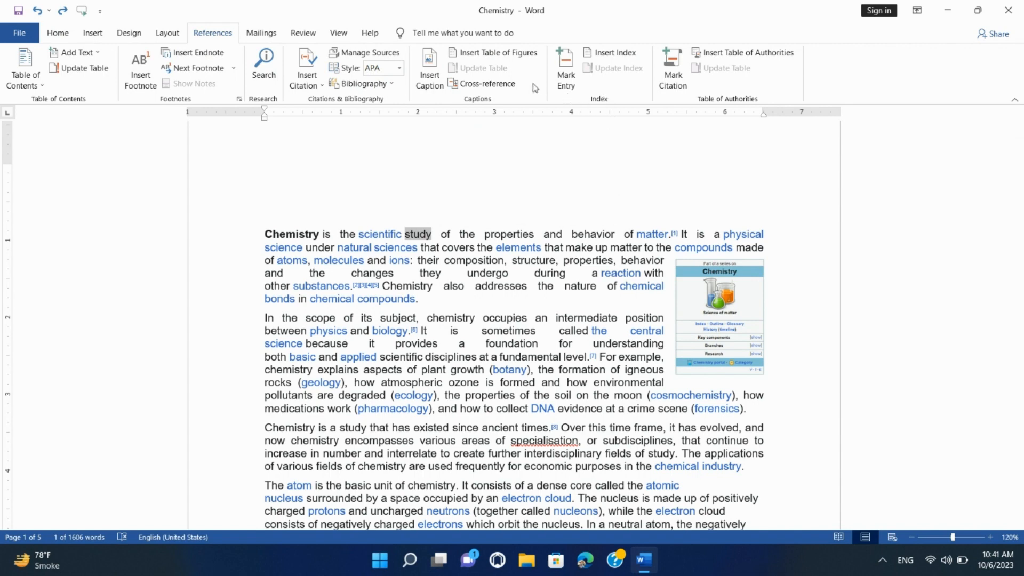
click(580, 86)
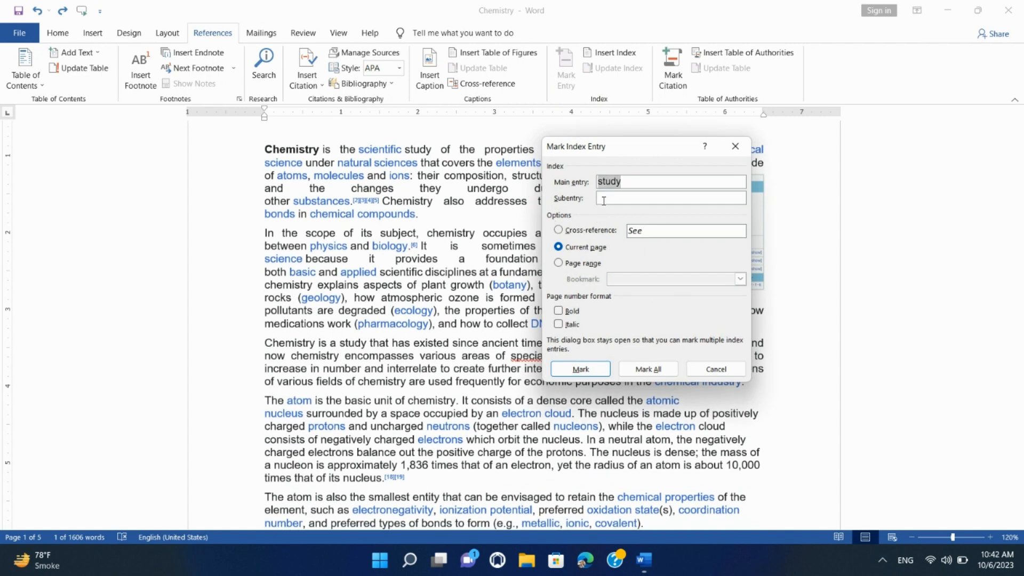
click(604, 201)
text(Education)
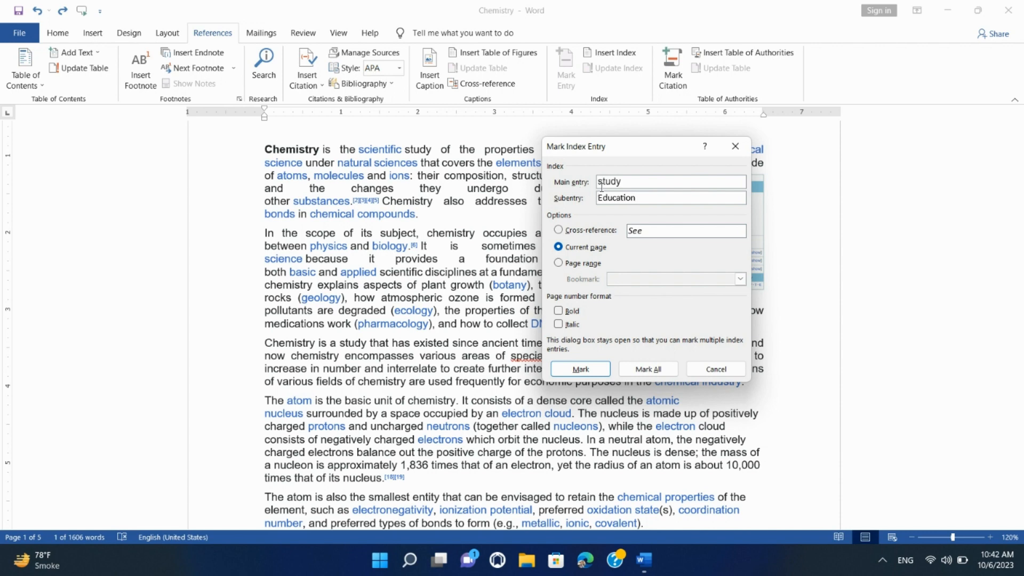
click(632, 182)
click(626, 200)
click(577, 266)
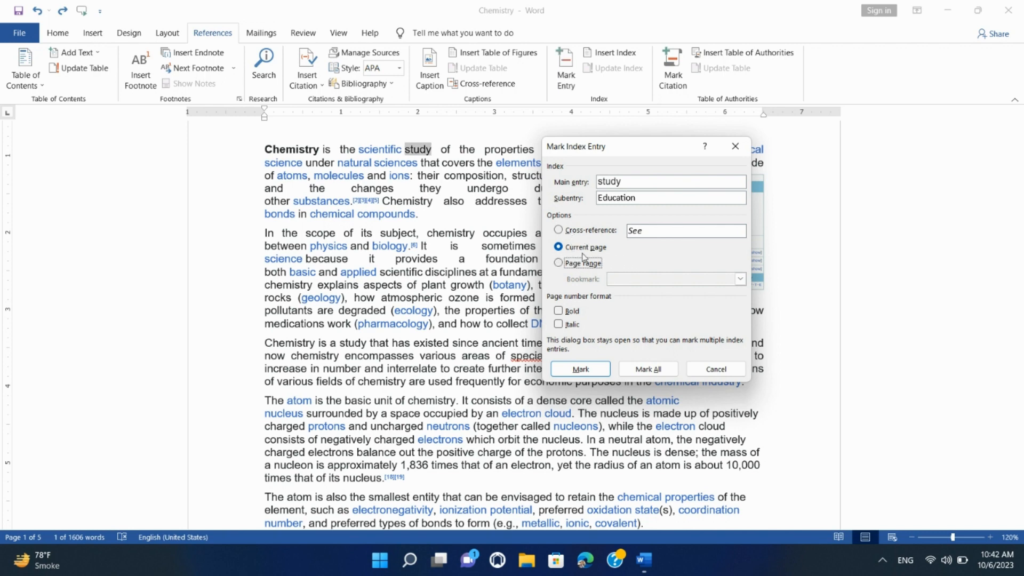
click(592, 363)
click(589, 367)
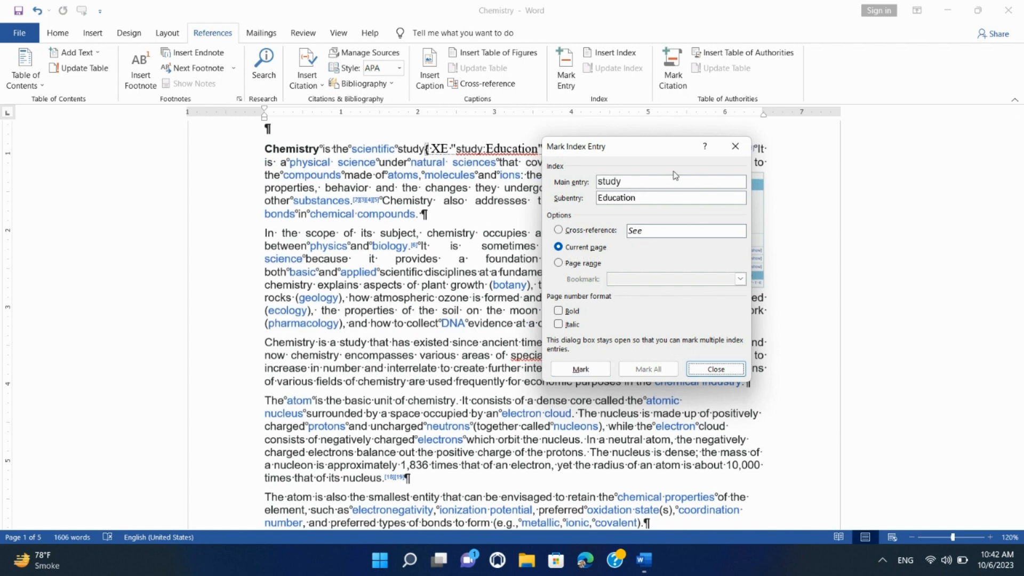
click(735, 146)
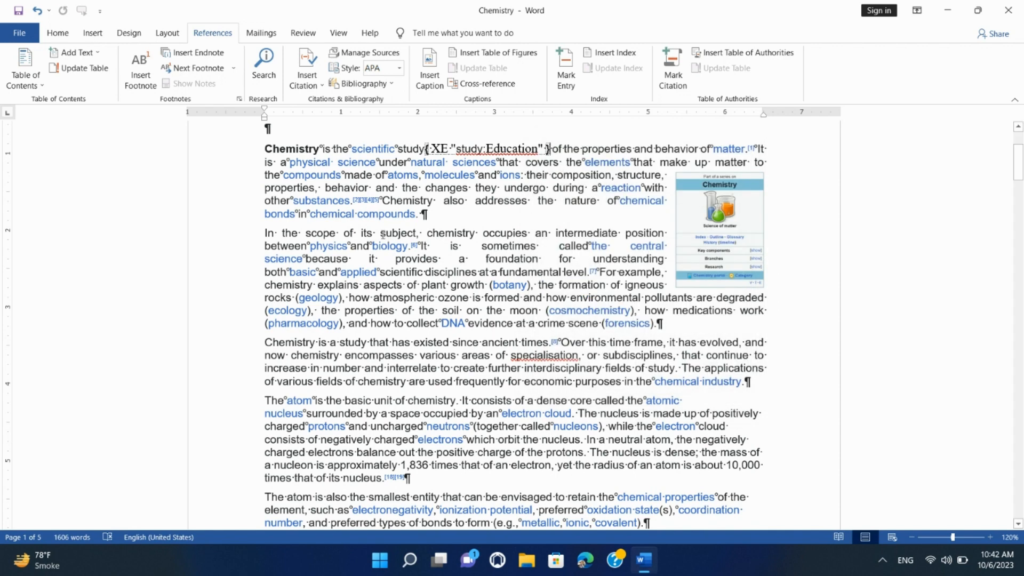
Step: Mark the word "subject" in the second paragraph as an index entry with the subentry "Top" for the current page
drag(381, 233, 420, 233)
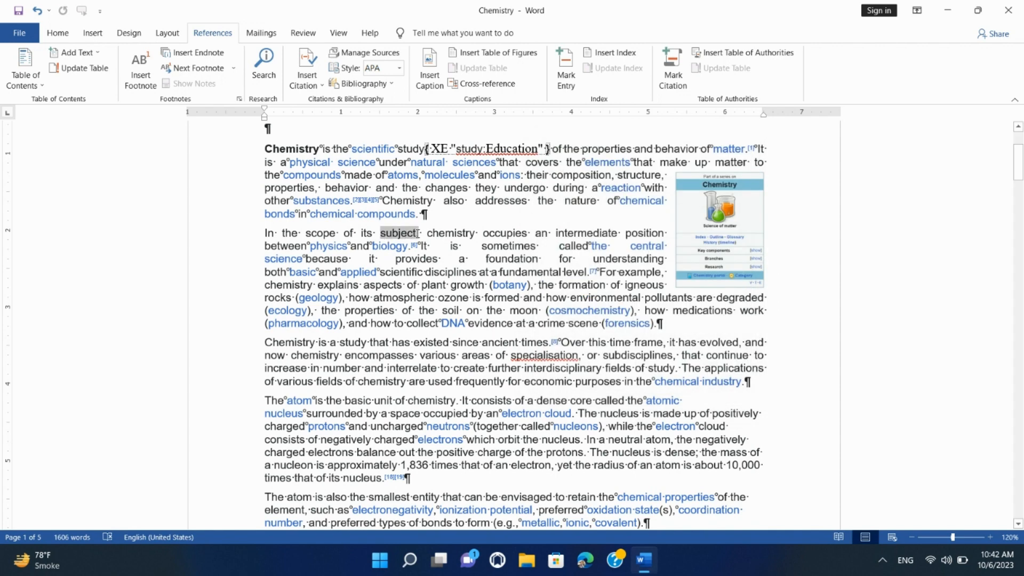
click(568, 70)
click(622, 196)
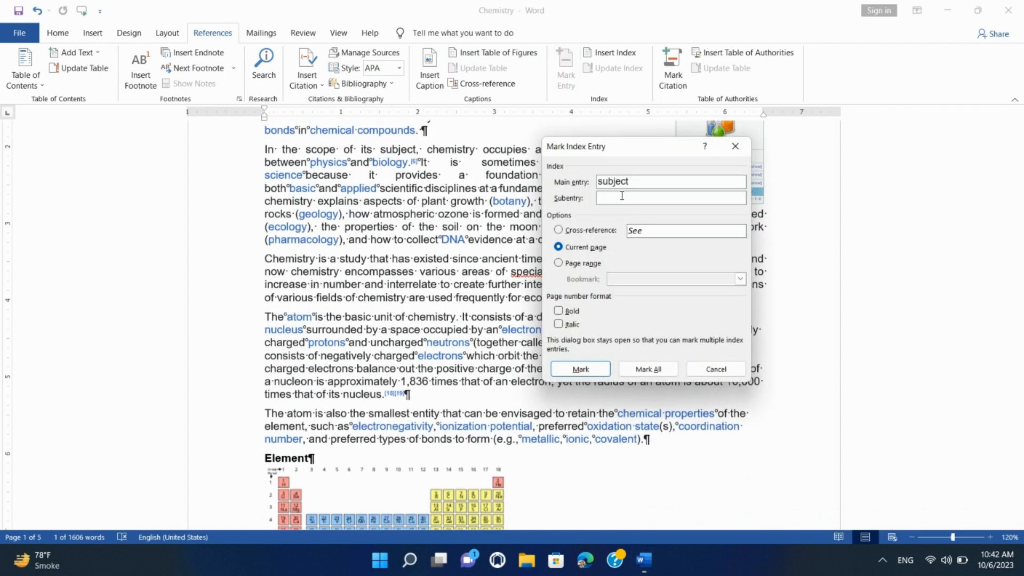
text(Top)
click(592, 370)
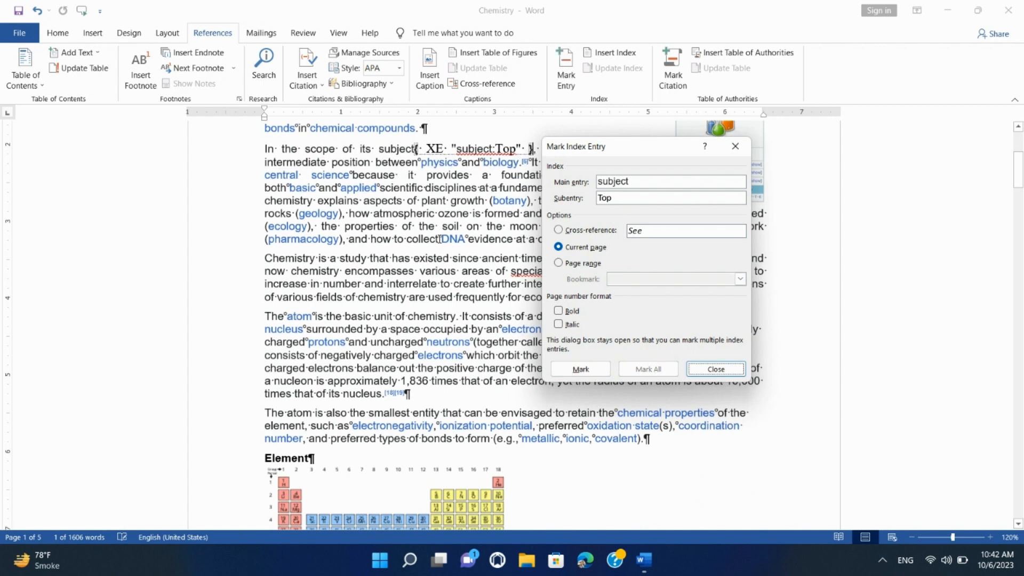
click(699, 367)
Step: Insert an indented index with automatic columns and the From template format on the first empty line above the opening paragraph
scroll(415, 254, up, 5)
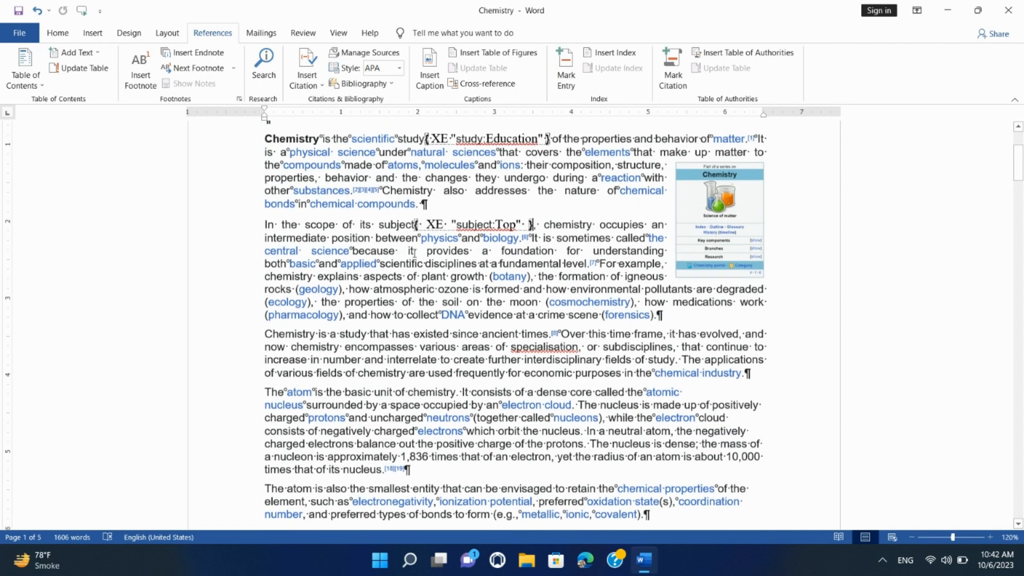
click(298, 193)
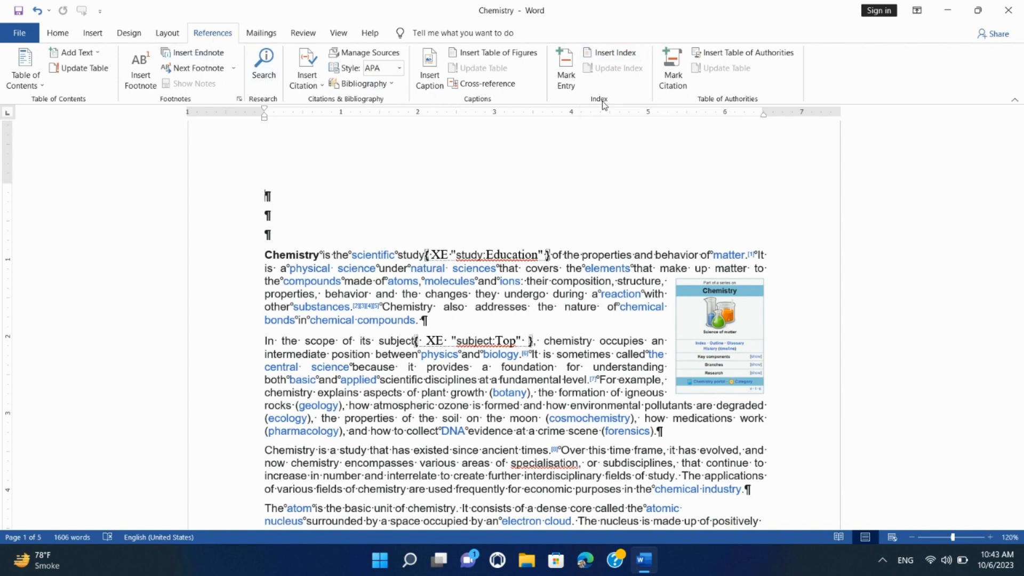
click(614, 53)
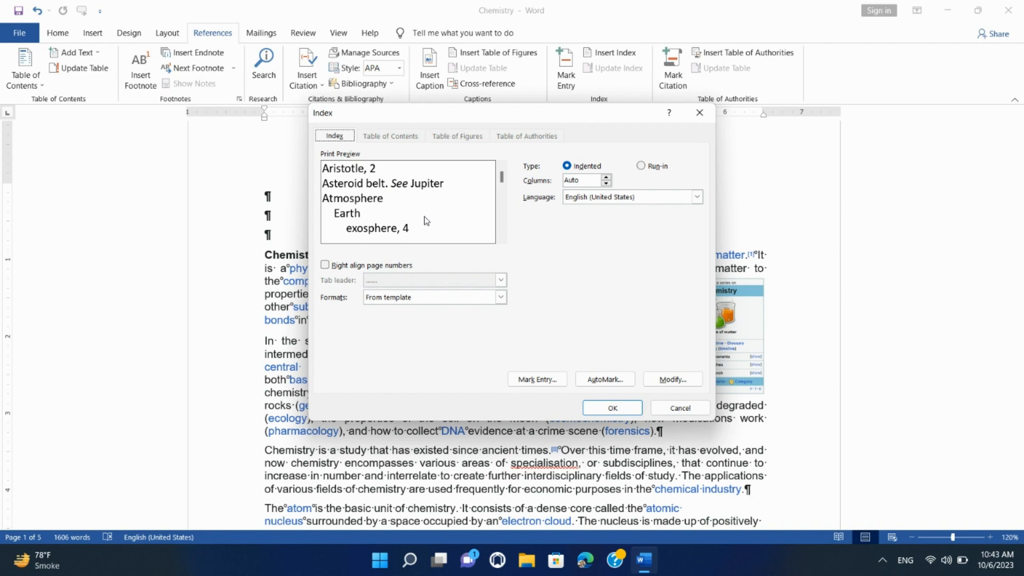
click(615, 410)
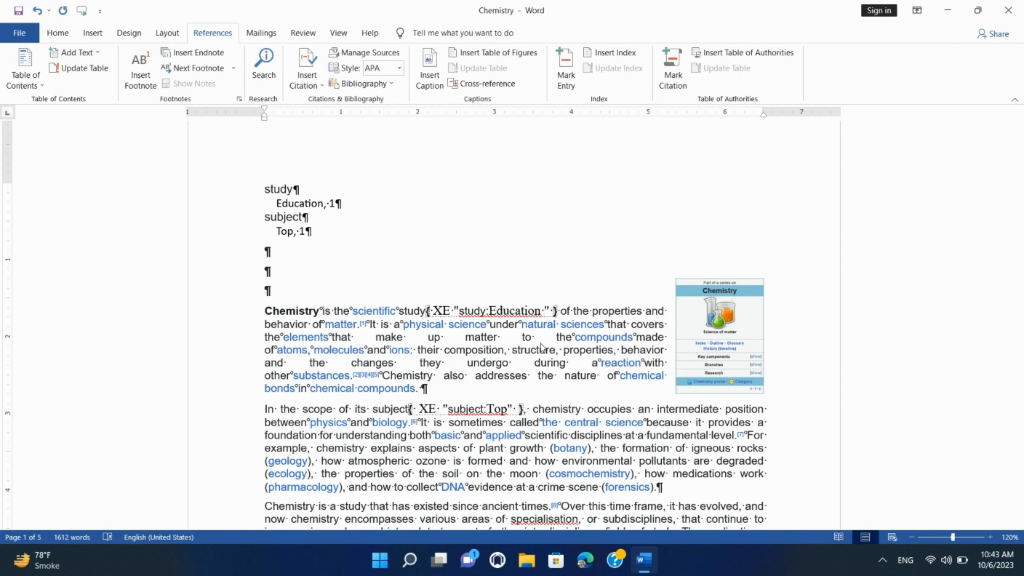
Step: Change the subentries in the two index entry fields to "EducationNew" for study and "TopNew" for subject
key(BackSpace)
text(New)
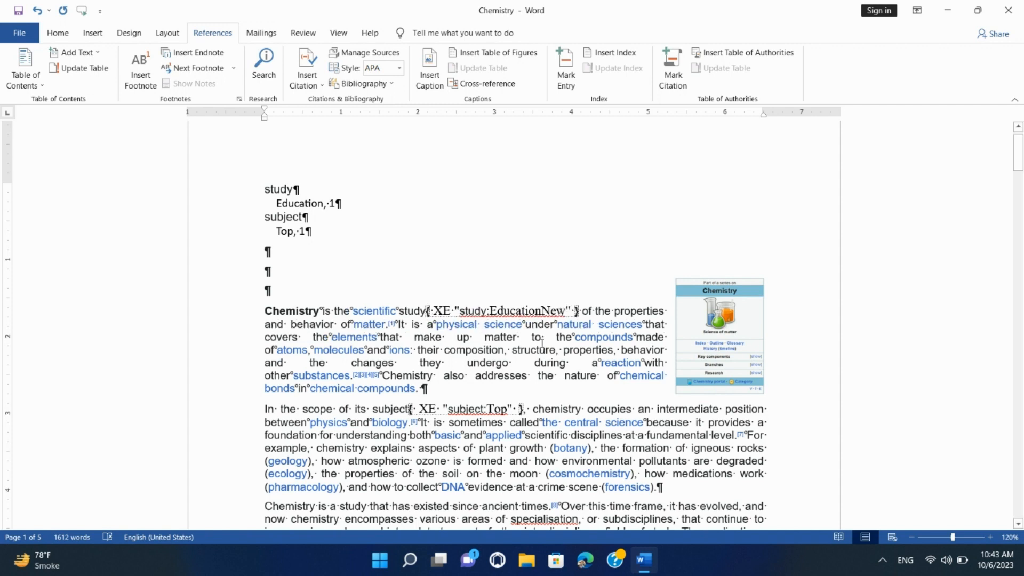
click(508, 410)
text(New)
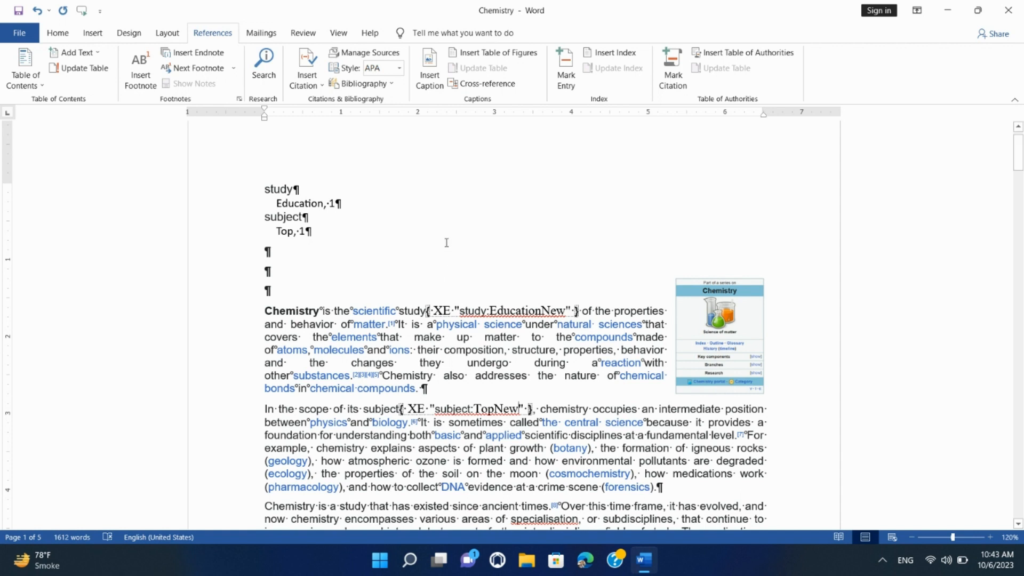
Step: Update the index at the start of the document and check its entries against the edited subentries
drag(333, 232, 289, 199)
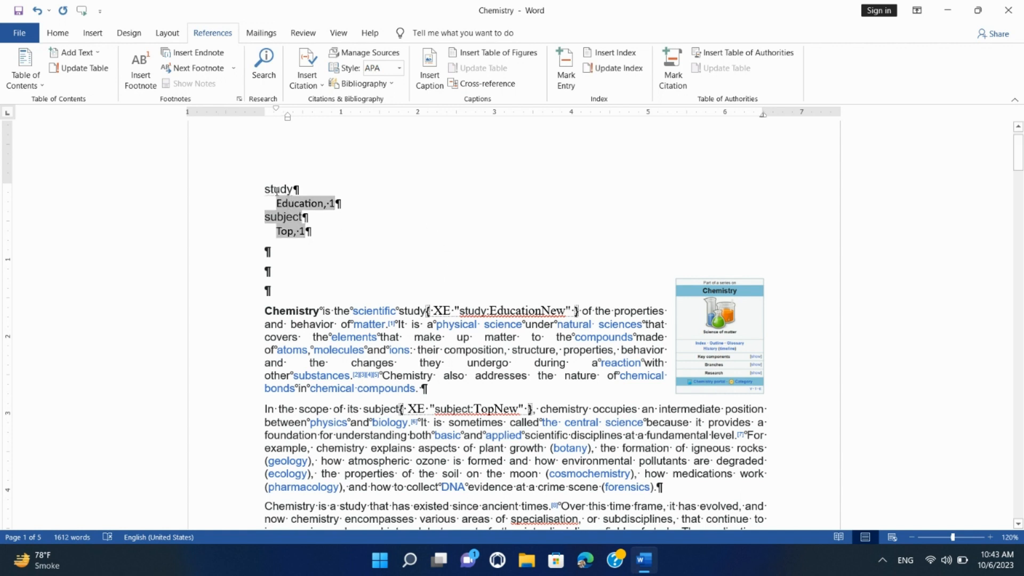
click(633, 71)
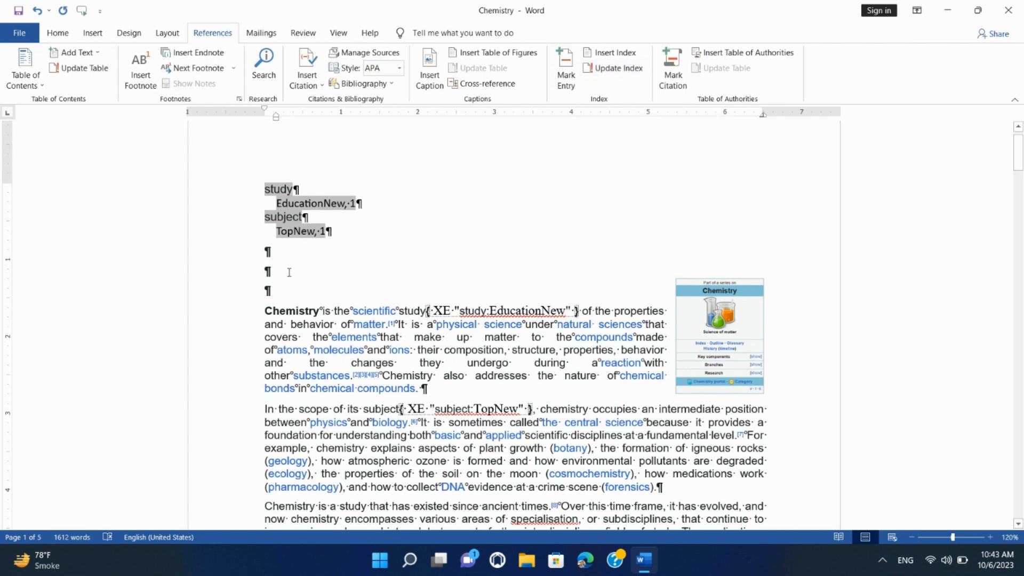
click(326, 203)
drag(326, 203, 350, 204)
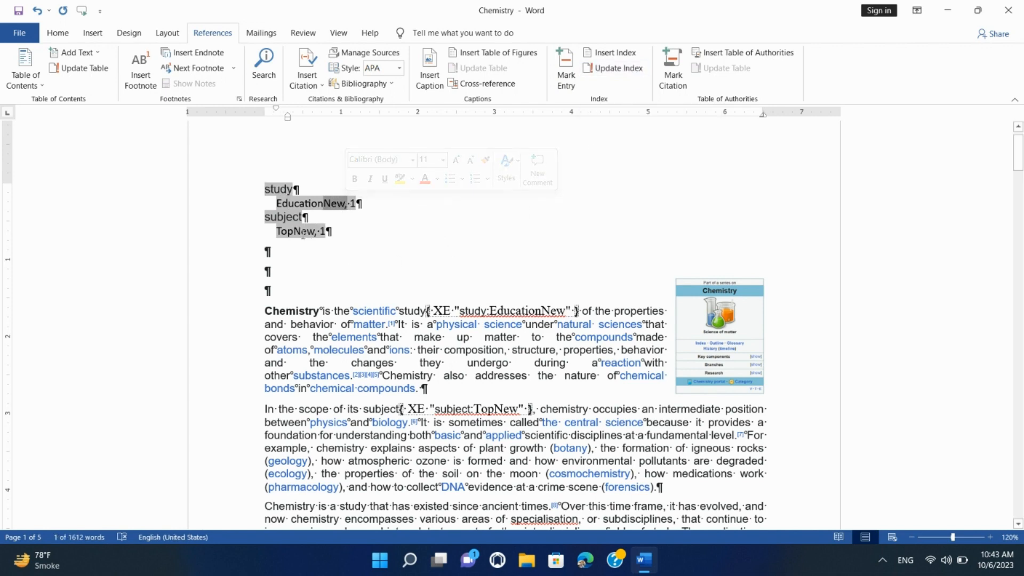
drag(294, 233, 318, 237)
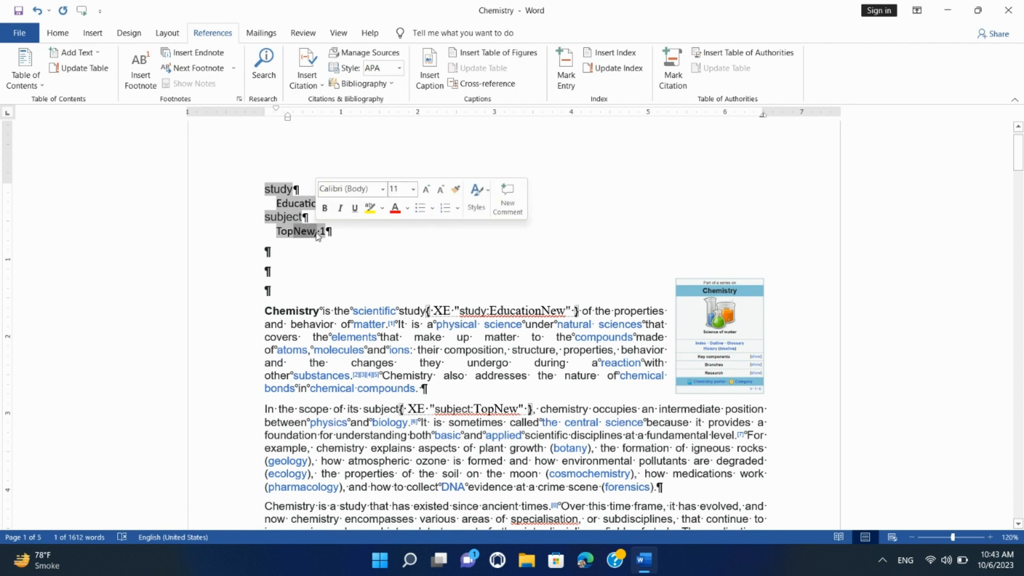
click(326, 233)
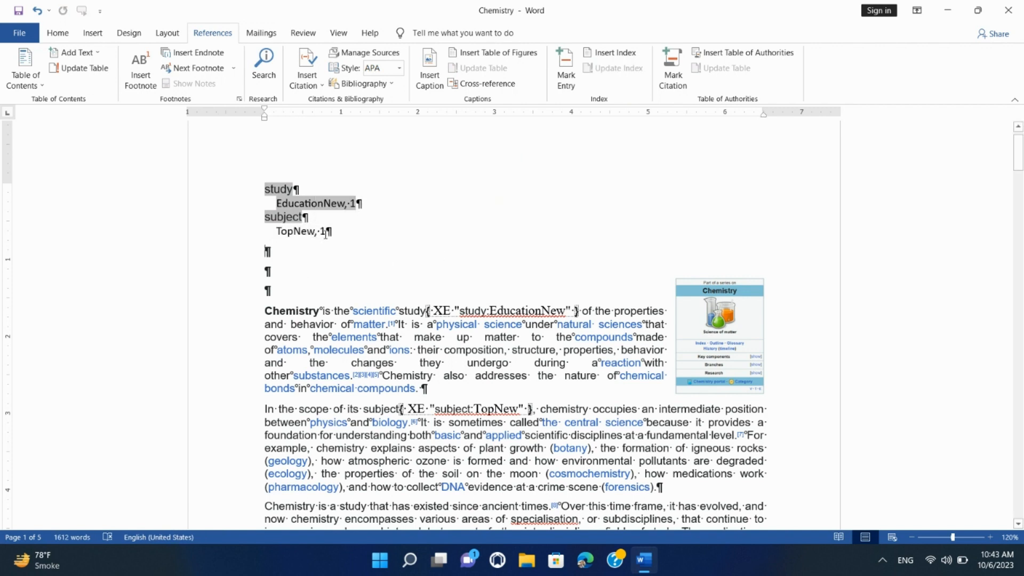
click(410, 257)
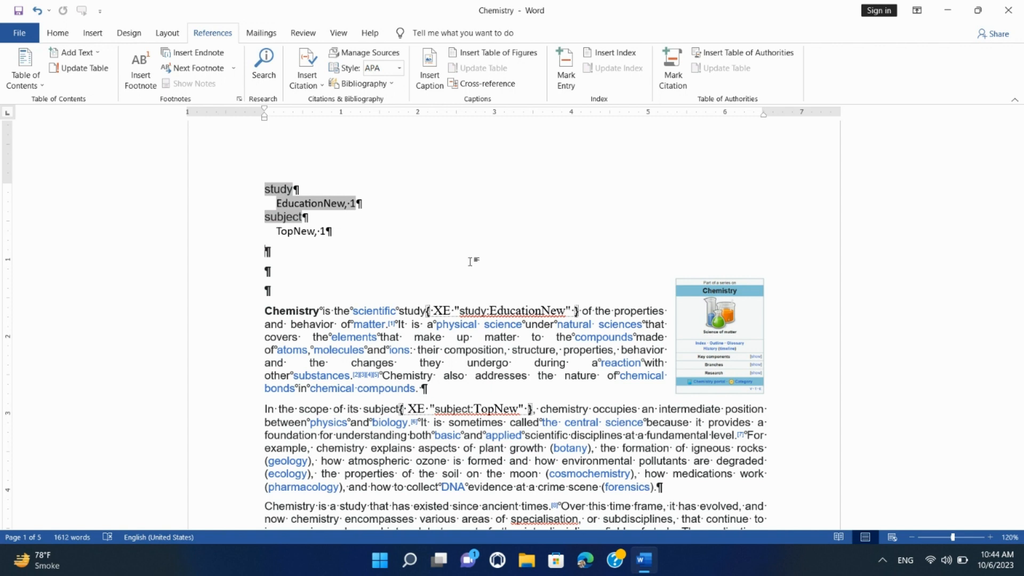
Step: Hide the paragraph marks and index entry field codes throughout the document
click(57, 33)
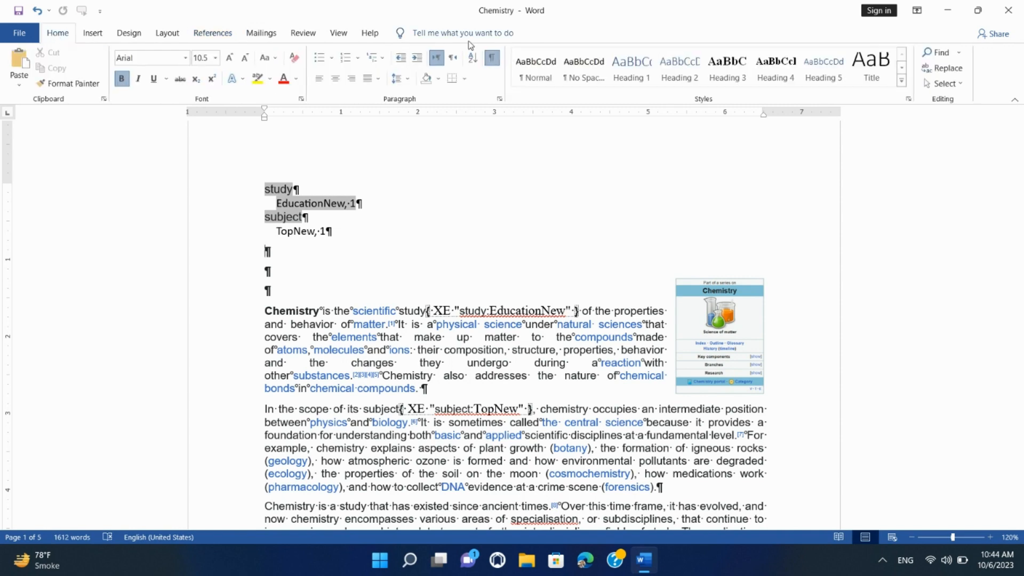
click(491, 57)
click(400, 229)
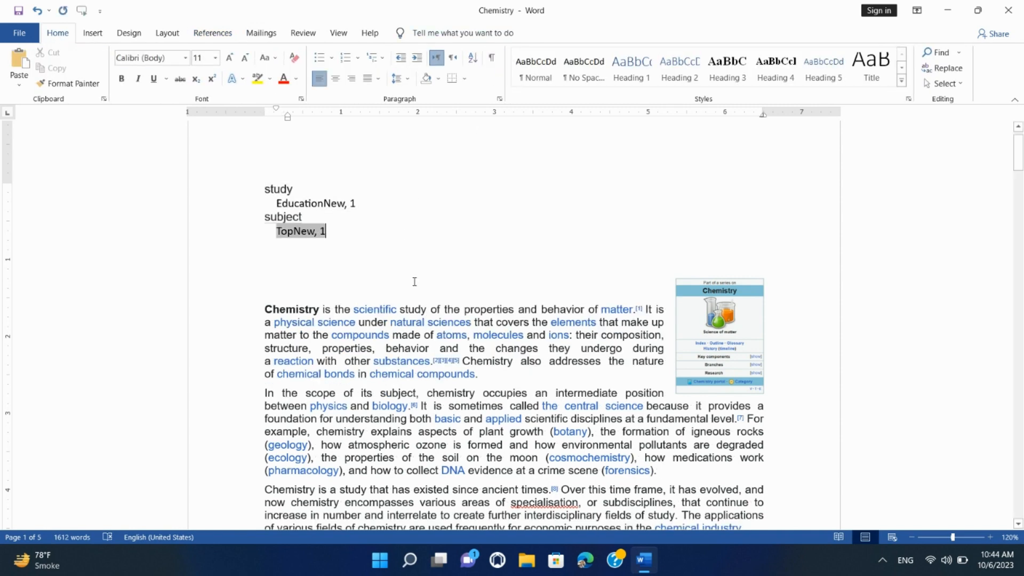
click(364, 256)
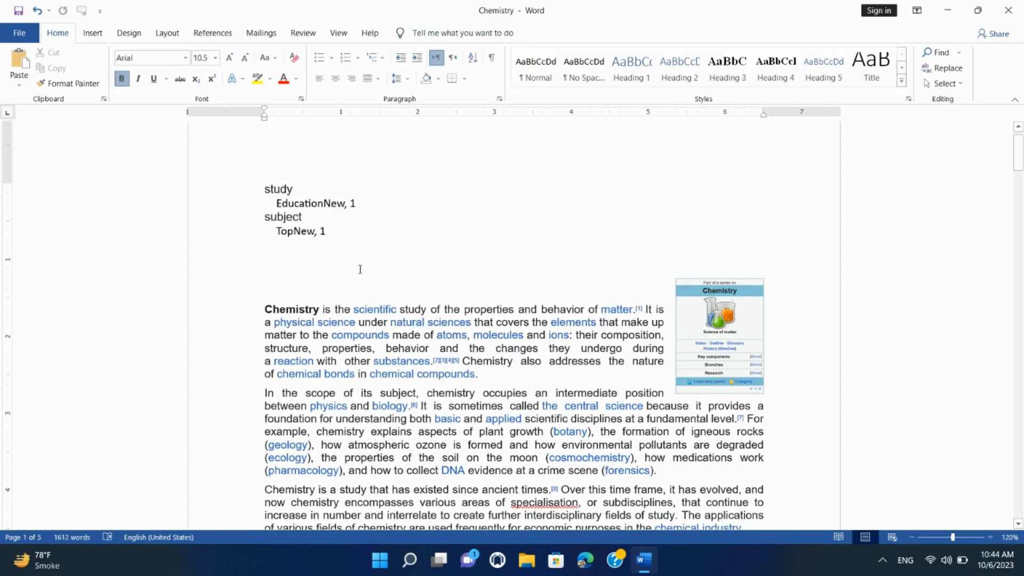